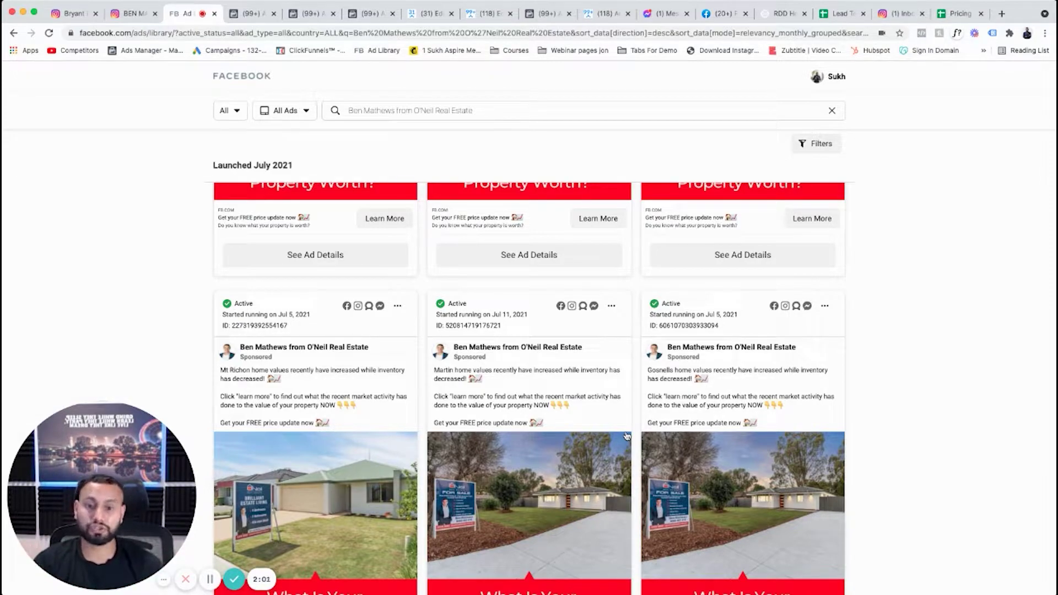
scroll(627, 436, "down", 10)
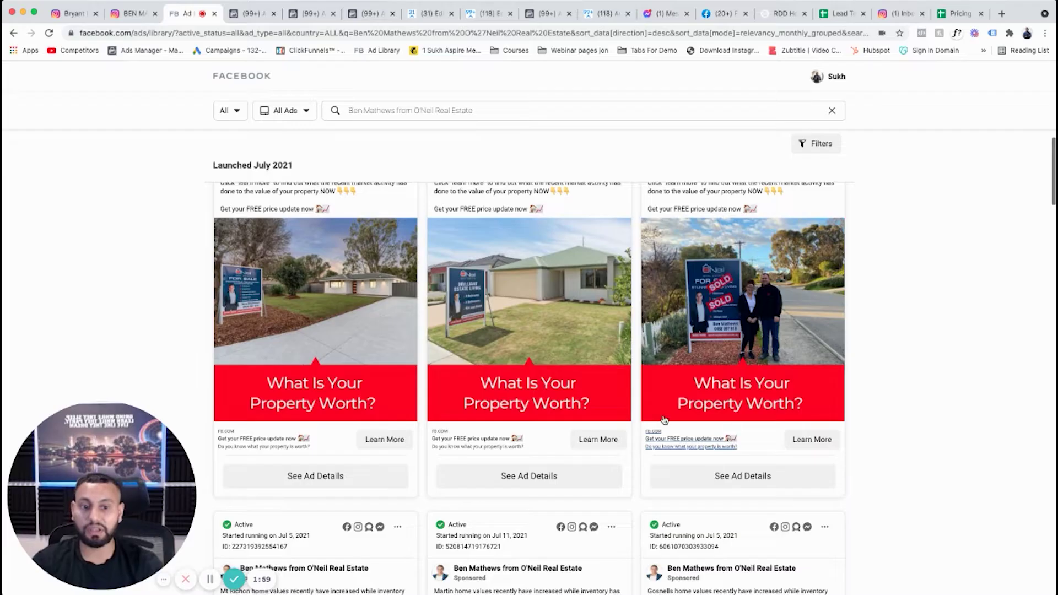
scroll(663, 453, "up", 10)
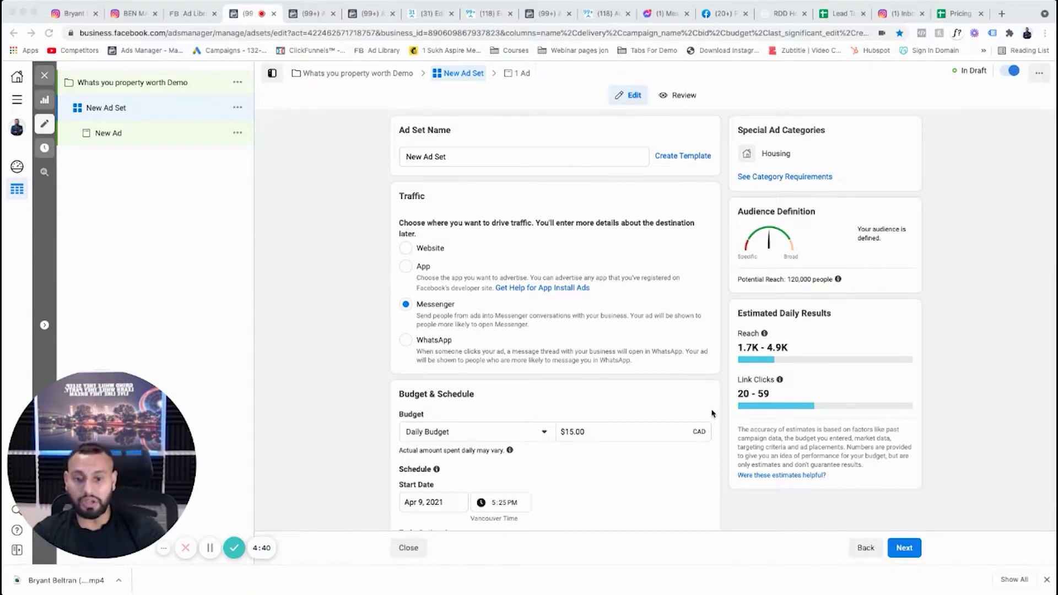
scroll(547, 362, "down", 2)
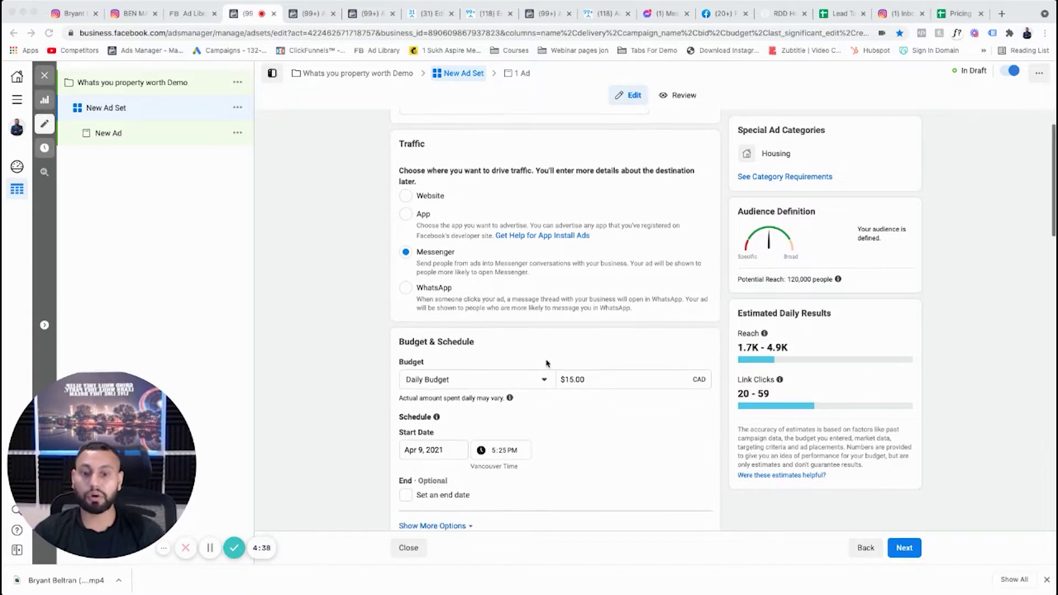
scroll(547, 362, "up", 2)
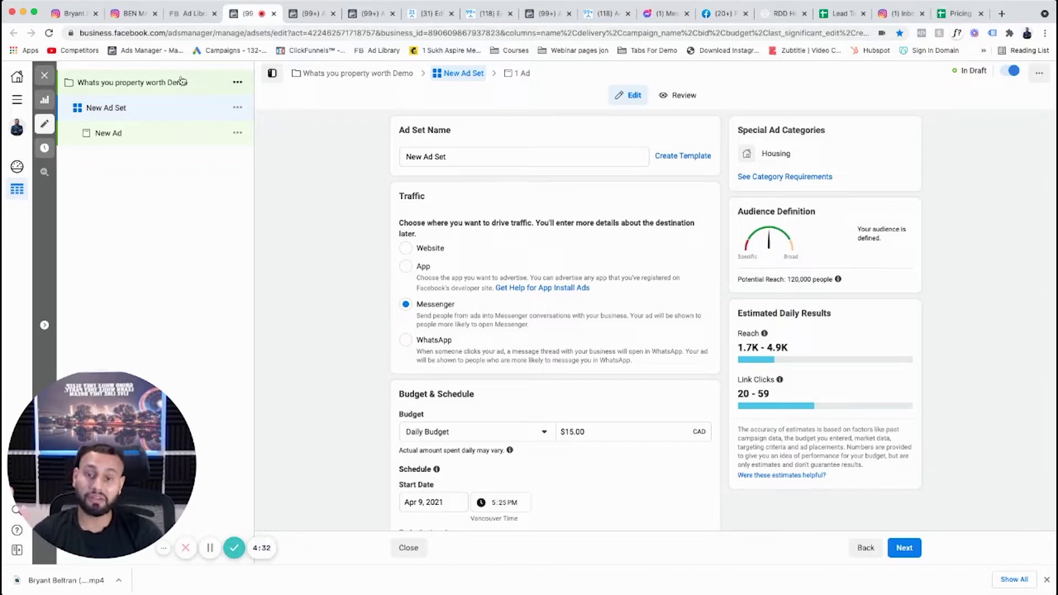
left_click(109, 34)
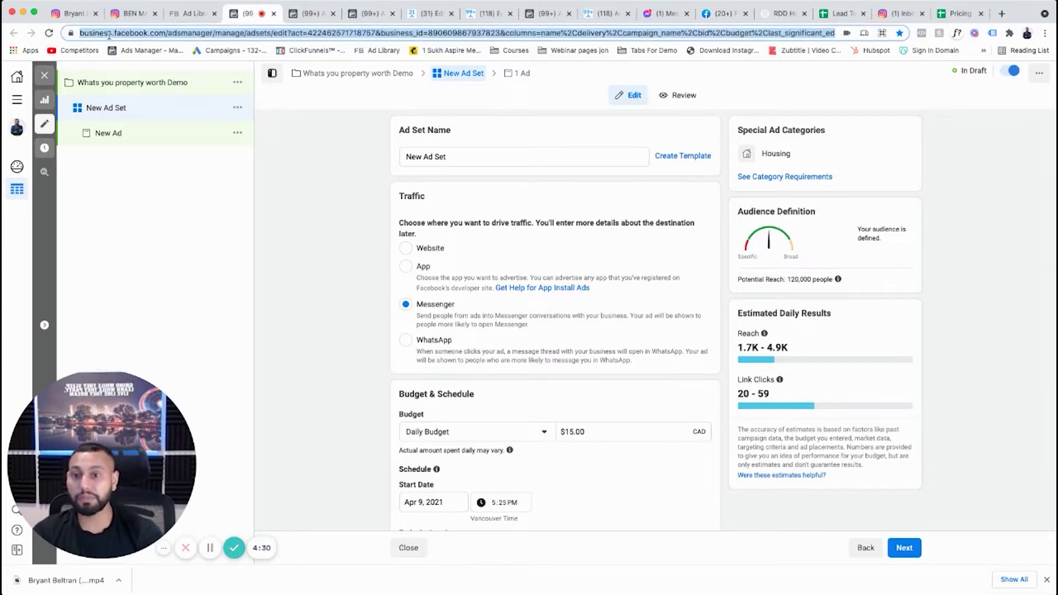
left_click(325, 165)
scroll(354, 187, "down", 1)
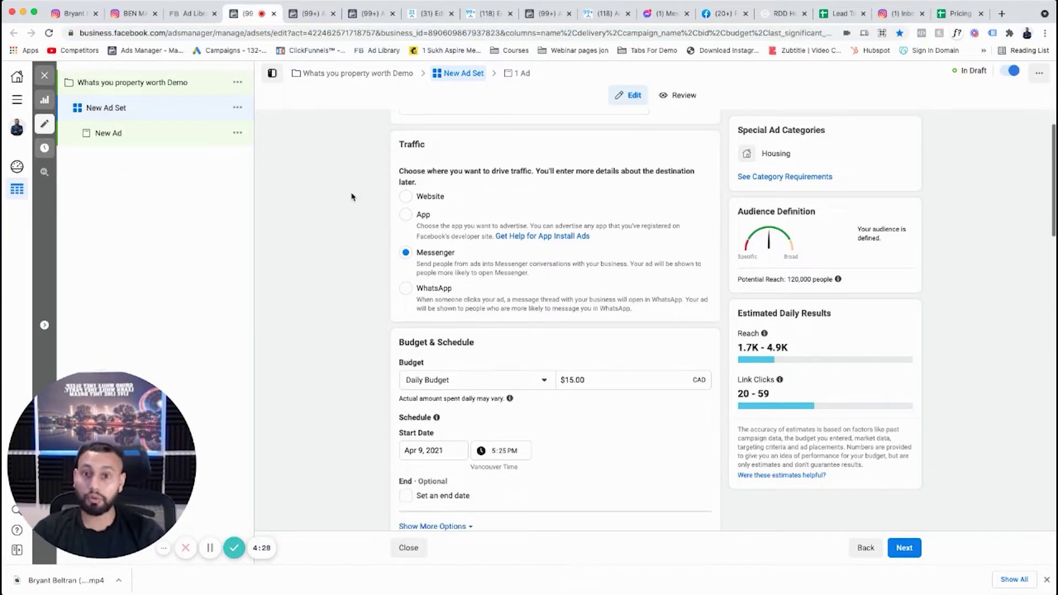
scroll(356, 224, "down", 7)
scroll(359, 234, "up", 8)
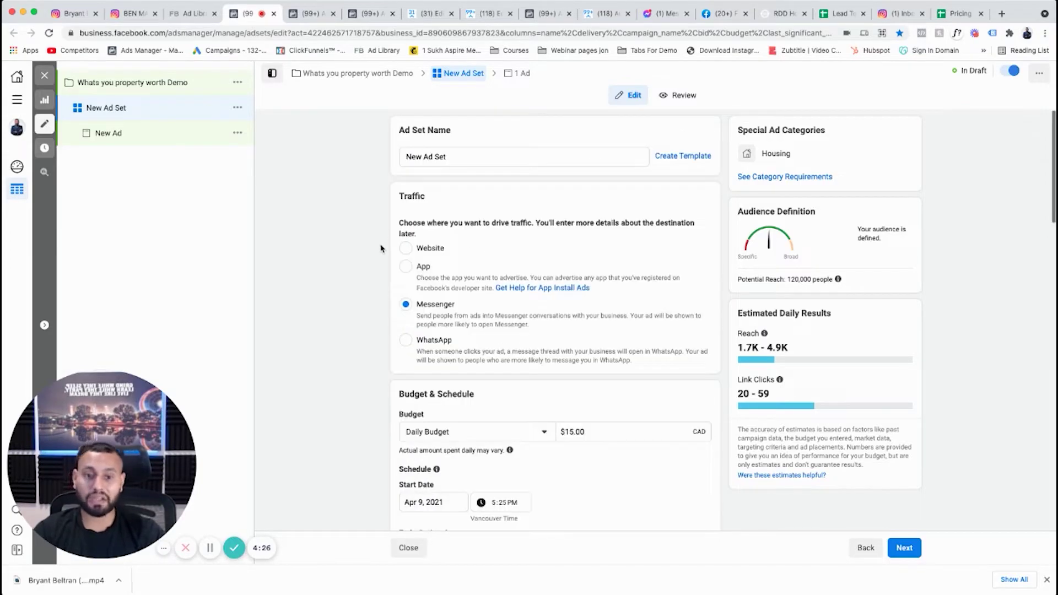
Step: Replace Winnipeg with Vancouver, British Columbia, Canada, as the ad set's audience location
scroll(410, 308, "down", 4)
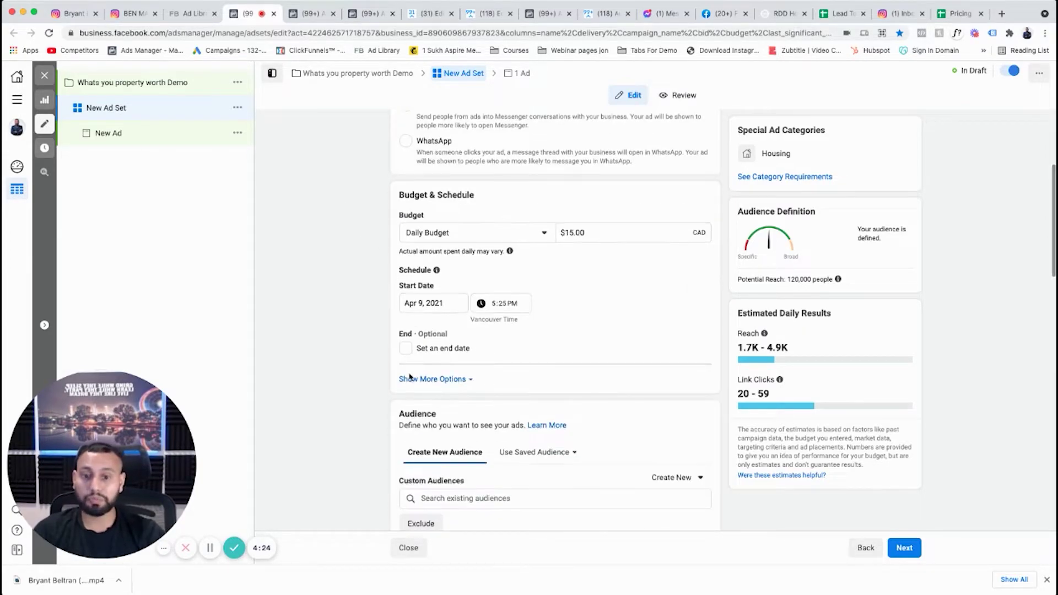
scroll(331, 399, "down", 5)
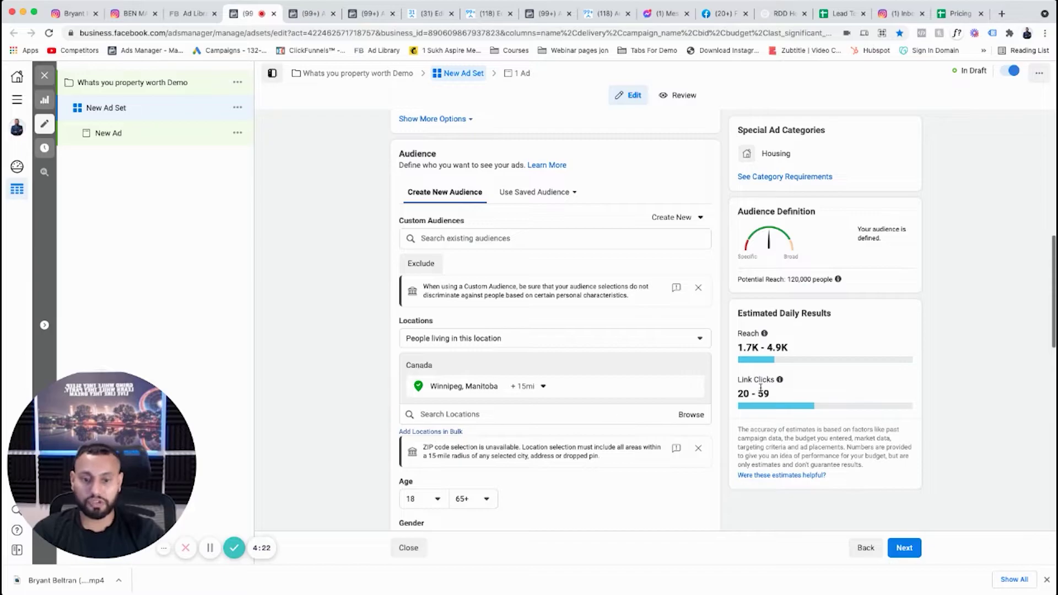
left_click(695, 388)
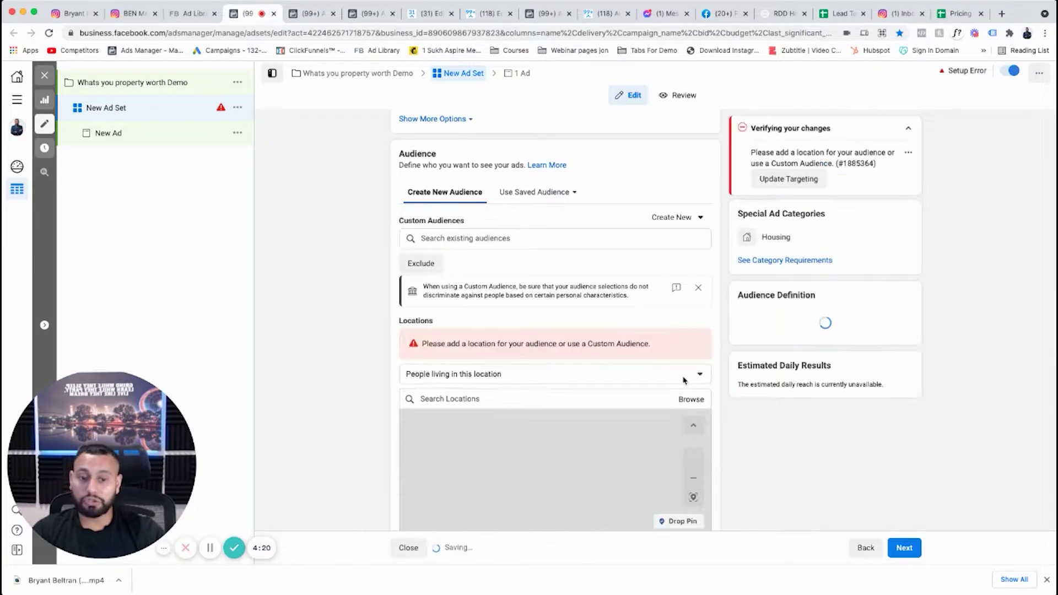
left_click(479, 397)
scroll(477, 407, "down", 1)
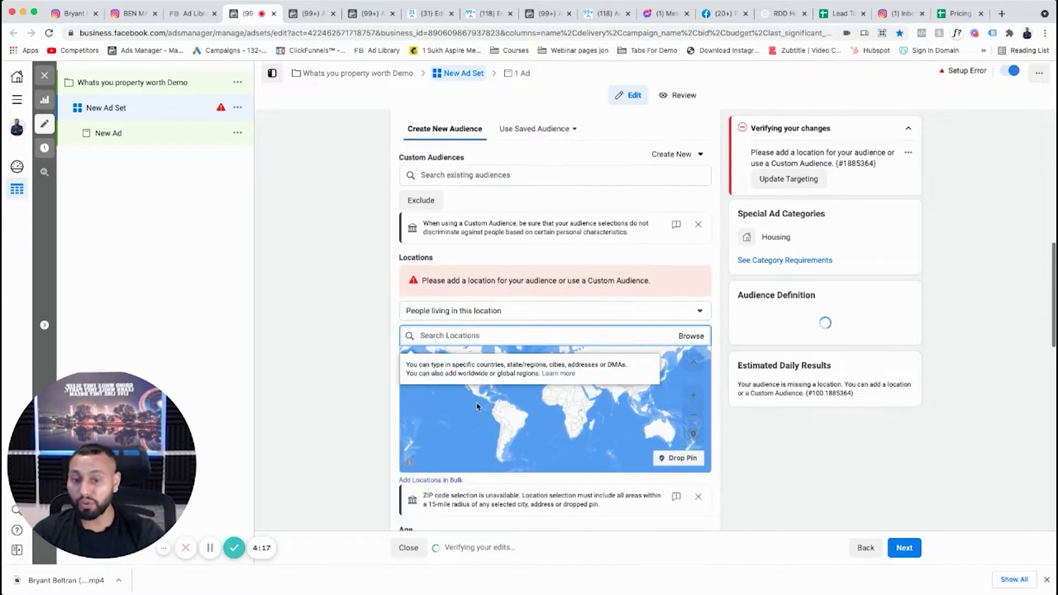
scroll(342, 394, "down", 1)
type("vanco")
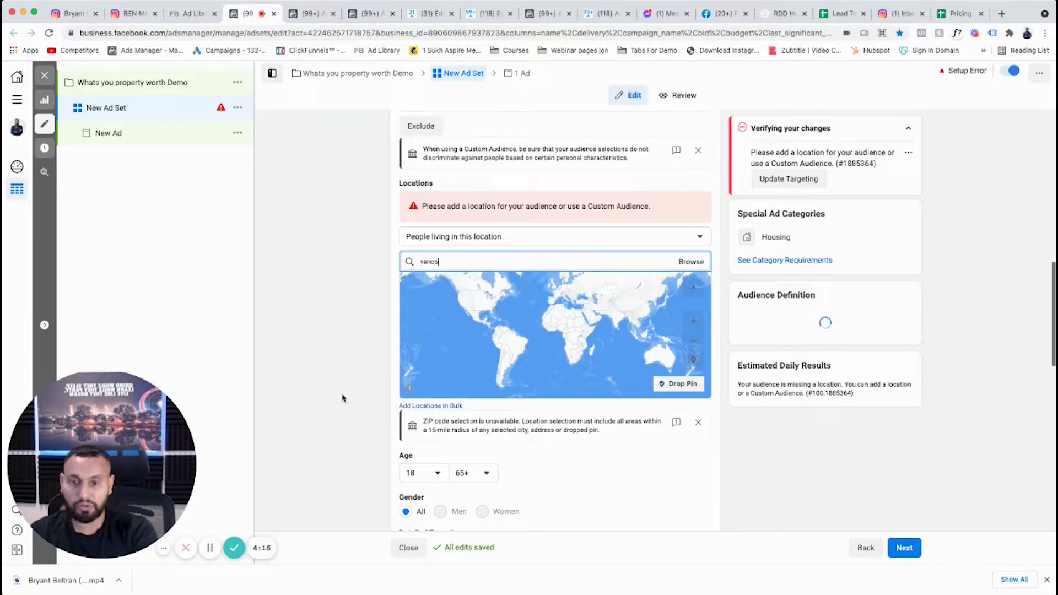
type("uver")
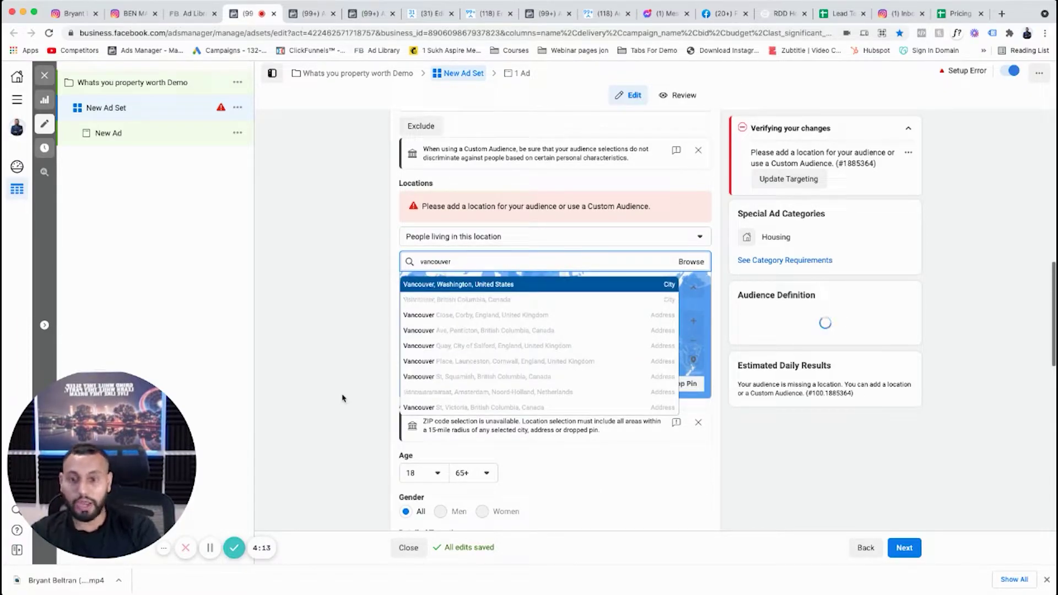
left_click(503, 298)
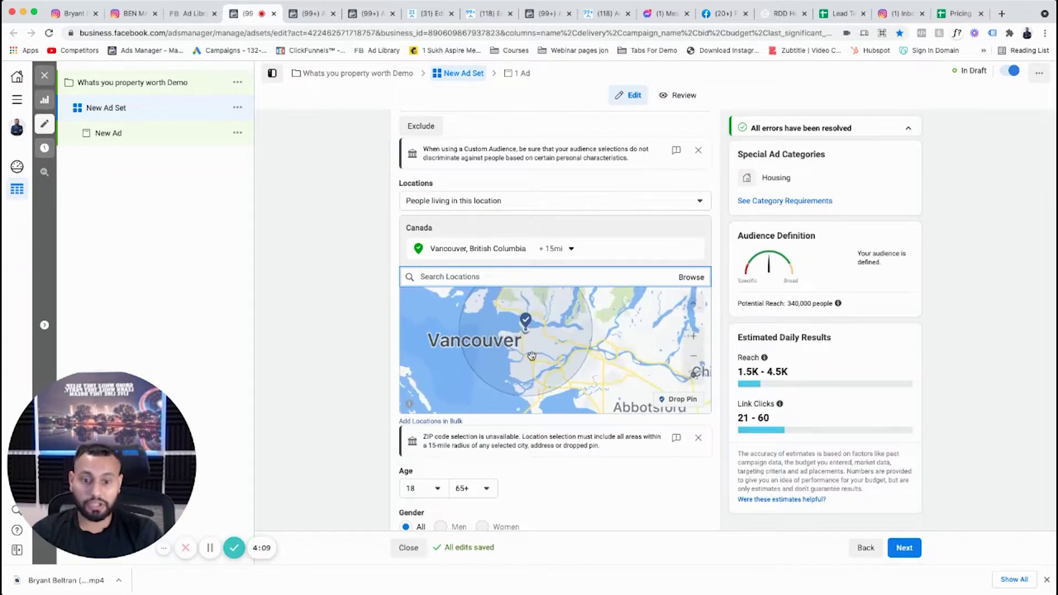
Step: Examine the area around Vancouver covered by the targeting radius on the location map
scroll(531, 355, "up", 2)
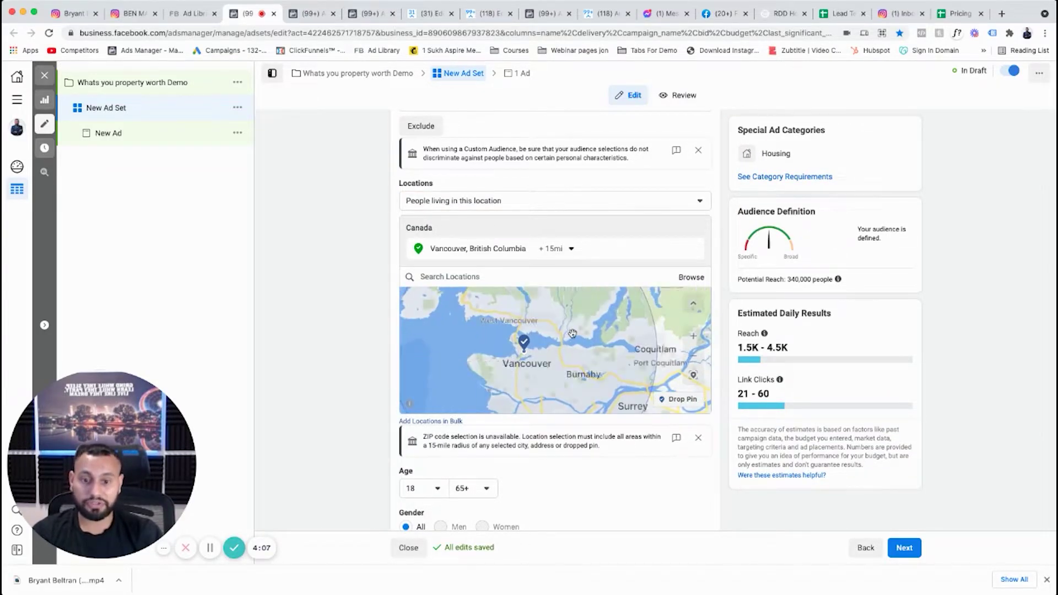
left_click_drag(572, 333, 528, 384)
scroll(595, 350, "down", 2)
scroll(595, 349, "up", 2)
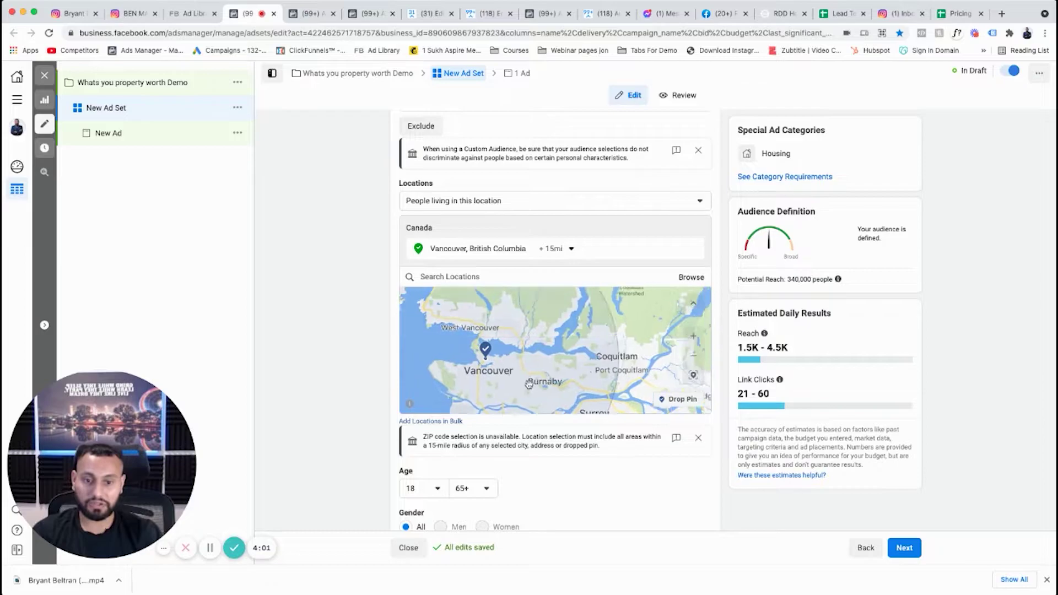
left_click_drag(572, 305, 507, 373)
scroll(564, 367, "down", 2)
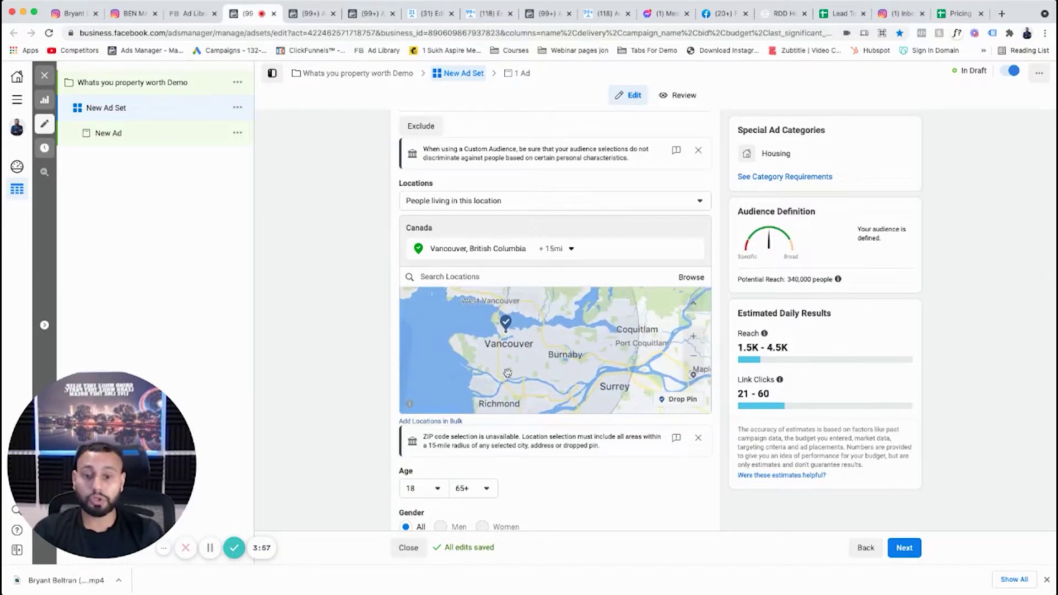
scroll(507, 373, "down", 2)
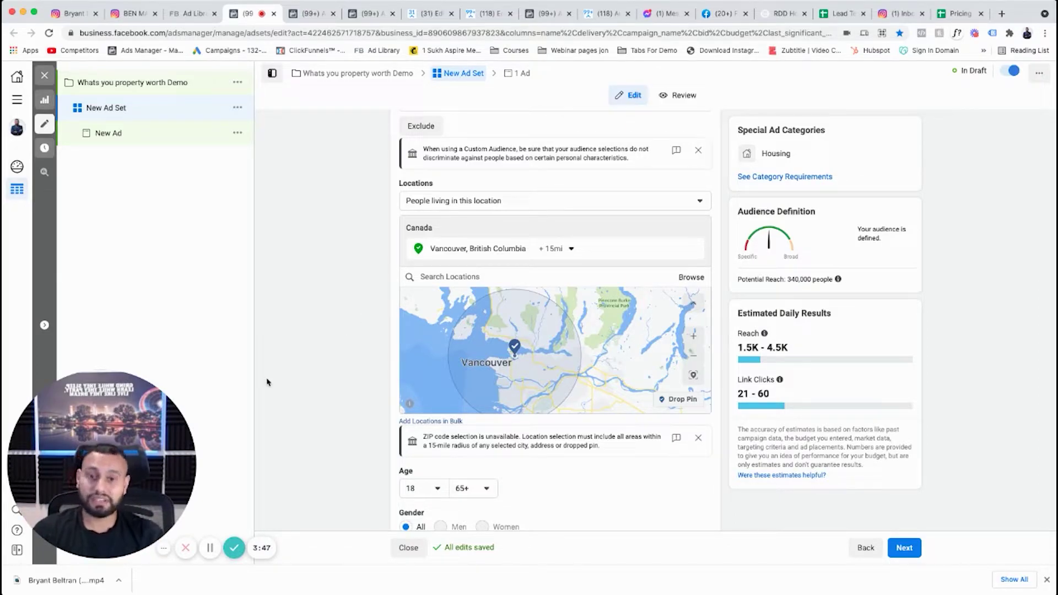
Step: Review the audience's age, gender and detailed targeting settings below the location map
scroll(270, 374, "down", 1)
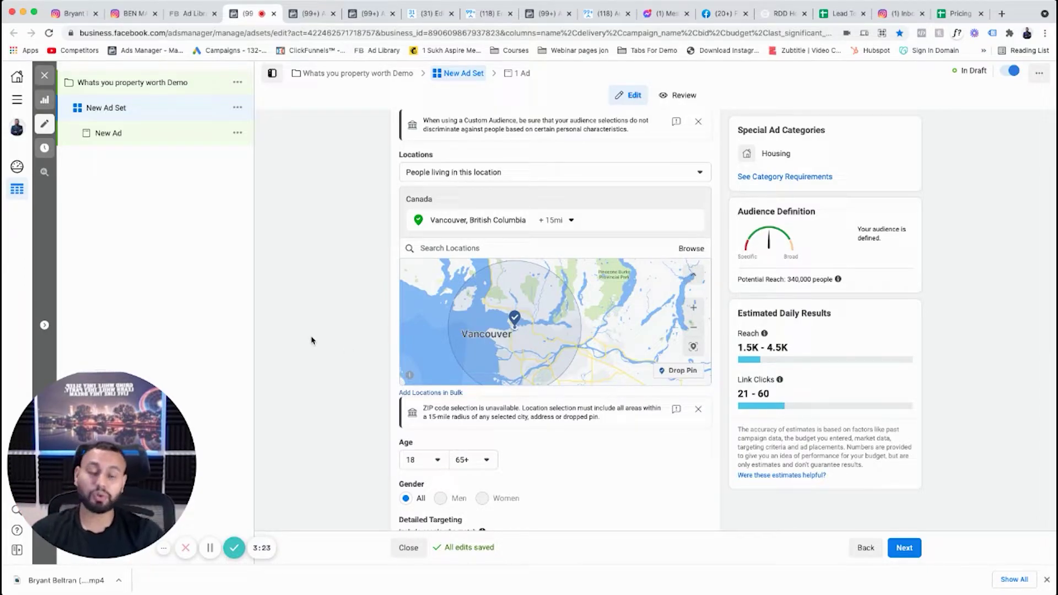
scroll(364, 368, "down", 1)
scroll(364, 368, "down", 5)
scroll(338, 410, "up", 1)
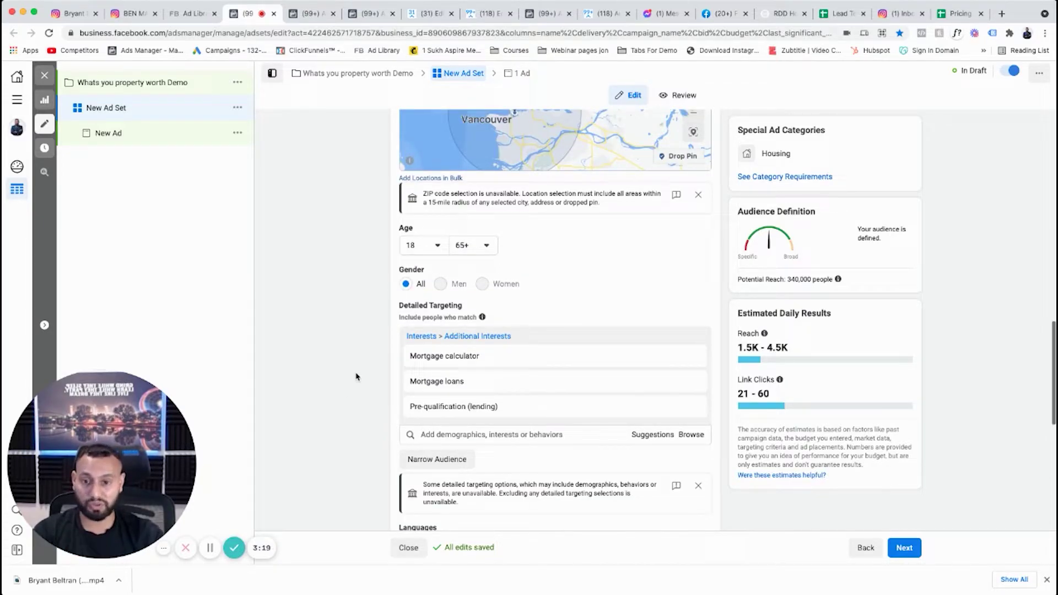
scroll(360, 375, "down", 1)
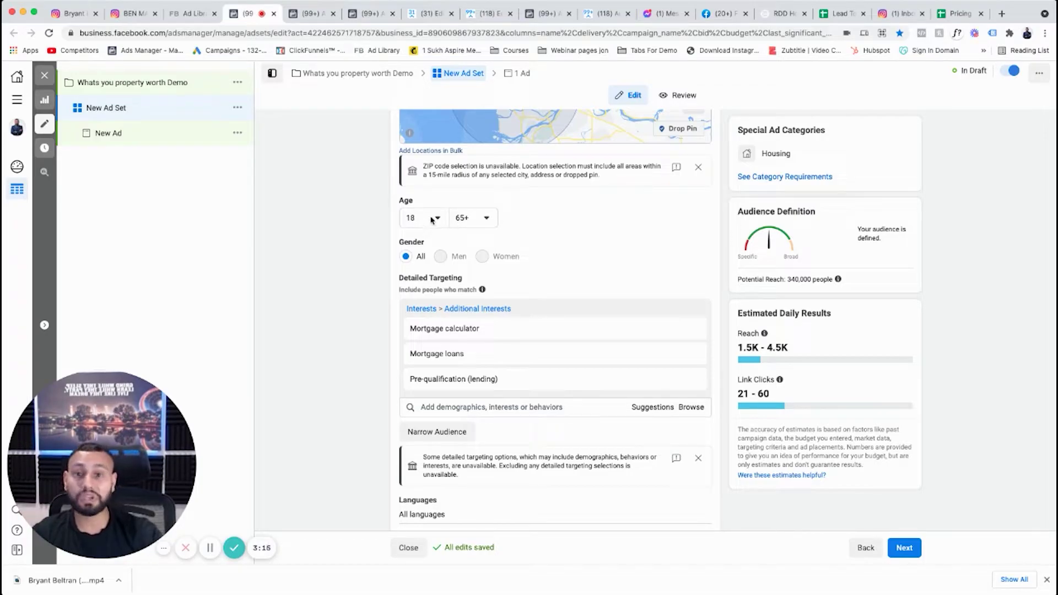
scroll(333, 250, "up", 3)
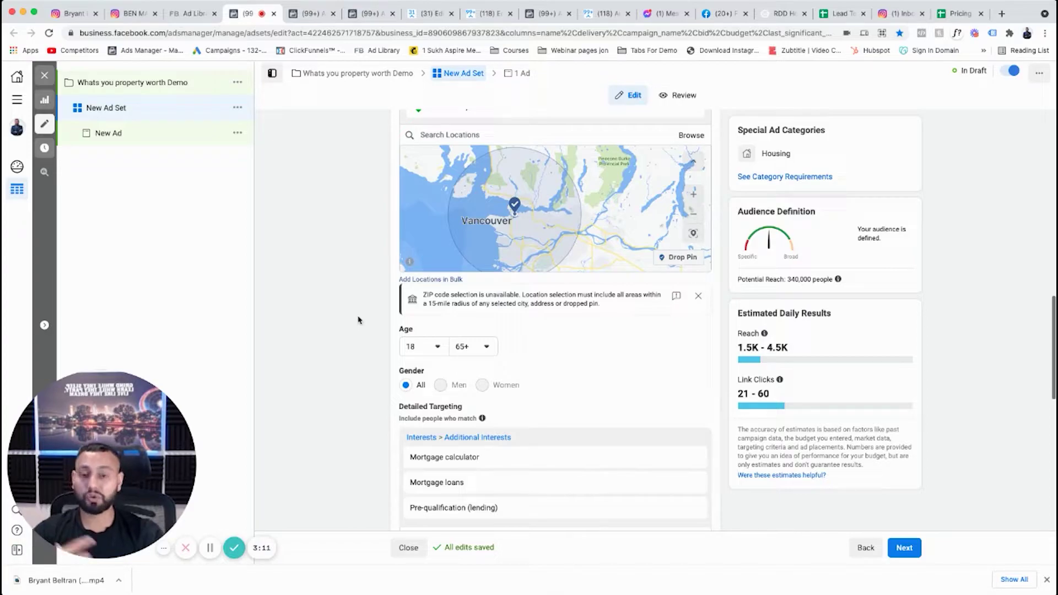
Step: Look through the available minimum and maximum age options for the audience, leaving the age range as it is
left_click(436, 347)
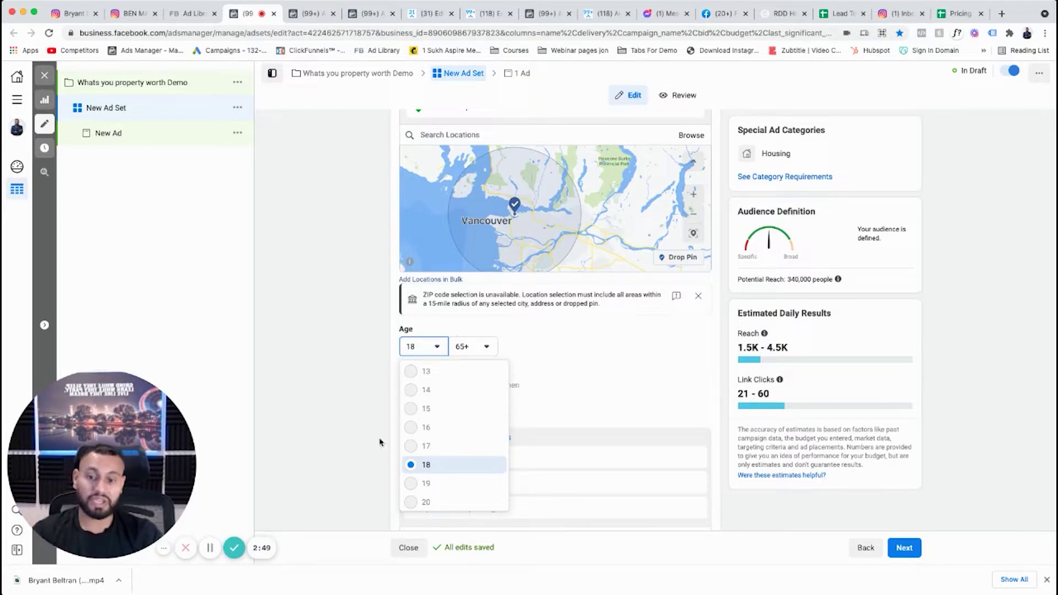
scroll(428, 446, "down", 1)
scroll(427, 447, "down", 1)
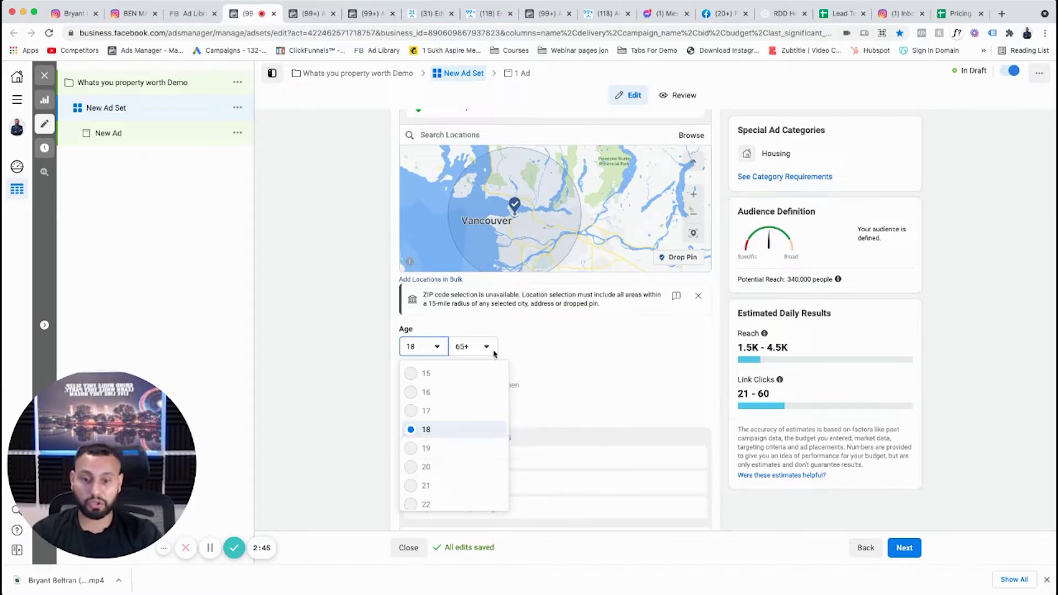
left_click(464, 352)
left_click(463, 354)
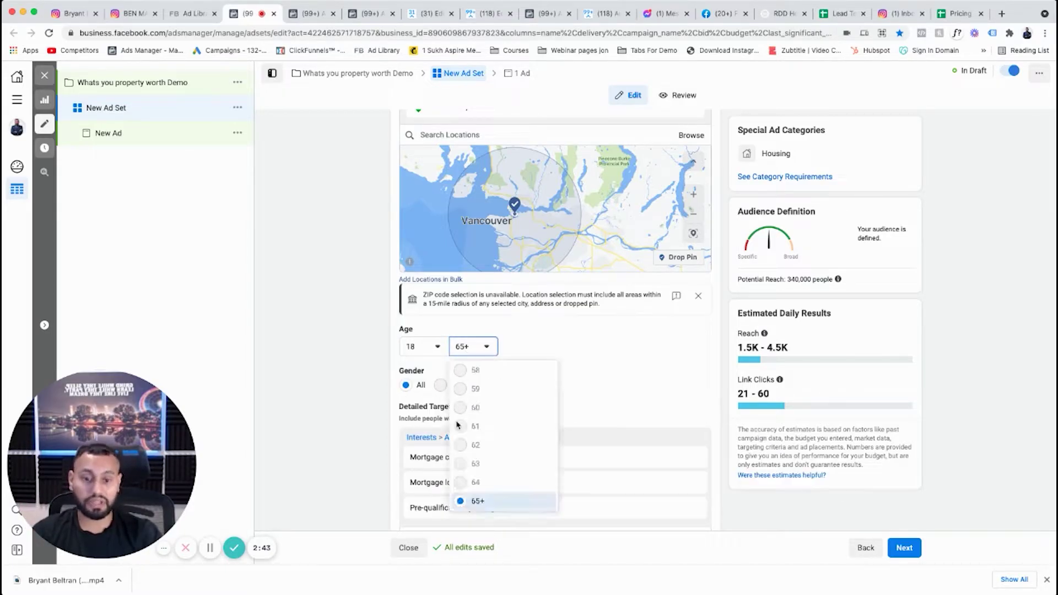
scroll(467, 403, "up", 2)
scroll(467, 404, "up", 10)
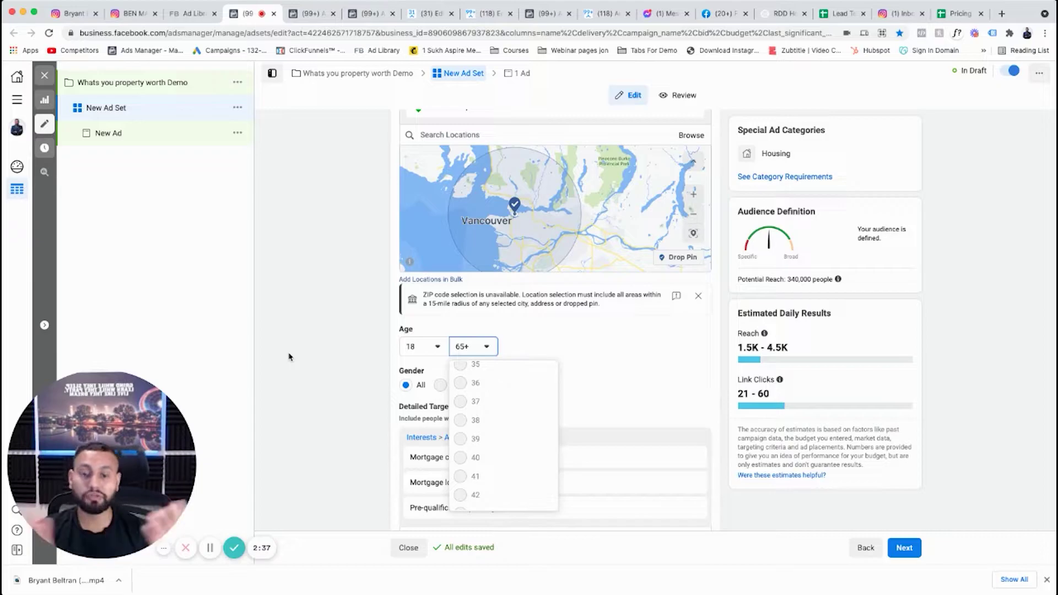
left_click(333, 315)
Step: Search the detailed targeting interests for "dog"
scroll(354, 334, "down", 2)
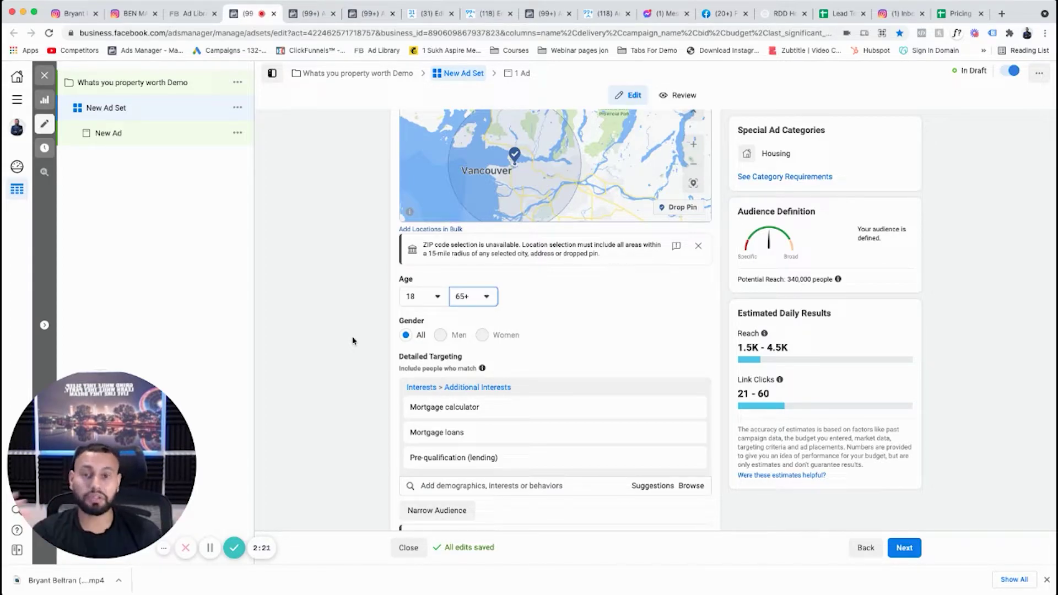
scroll(347, 270, "down", 3)
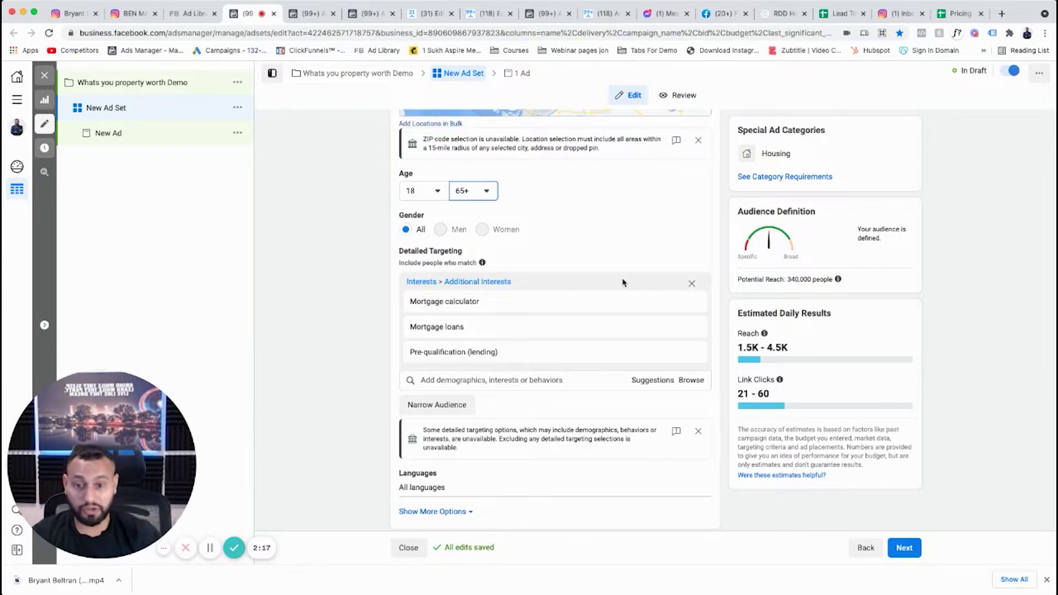
left_click(485, 380)
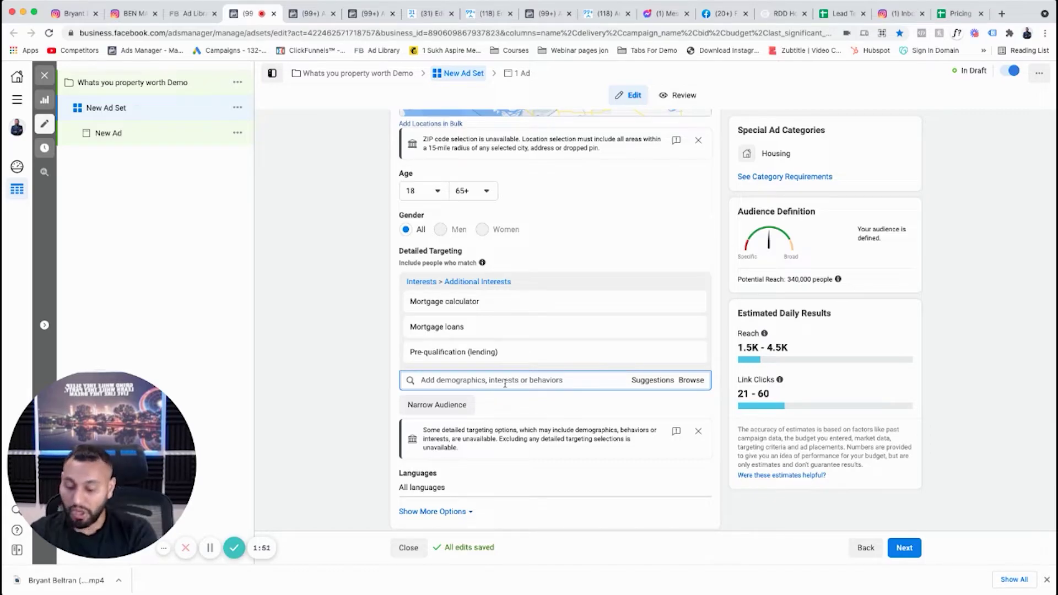
type("dog")
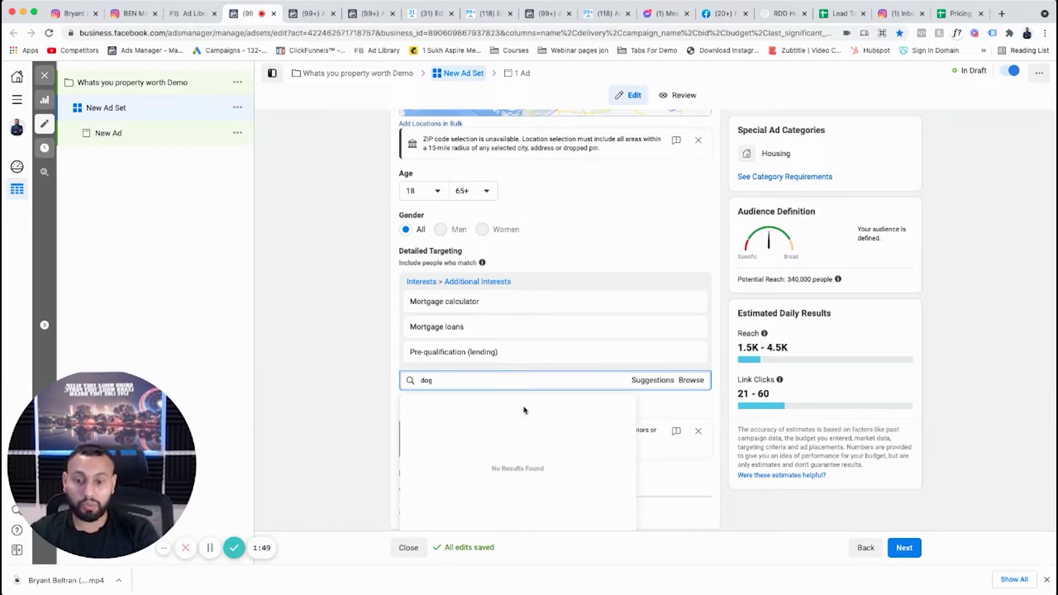
scroll(549, 338, "down", 2)
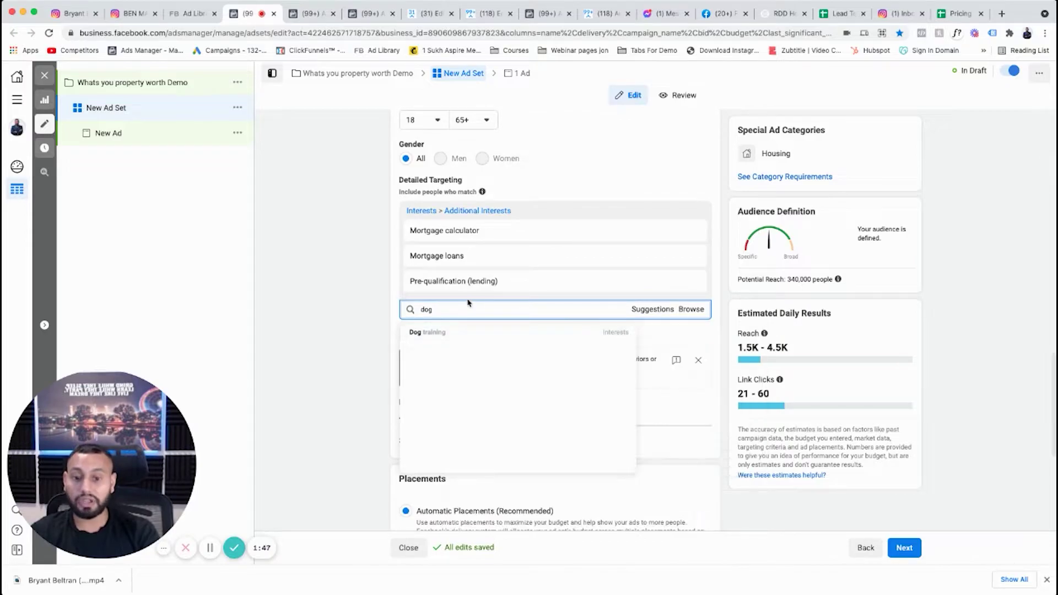
Step: Remove the Housing special ad category from the "Whats you property worth Demo" campaign and return to its ad set
left_click(127, 92)
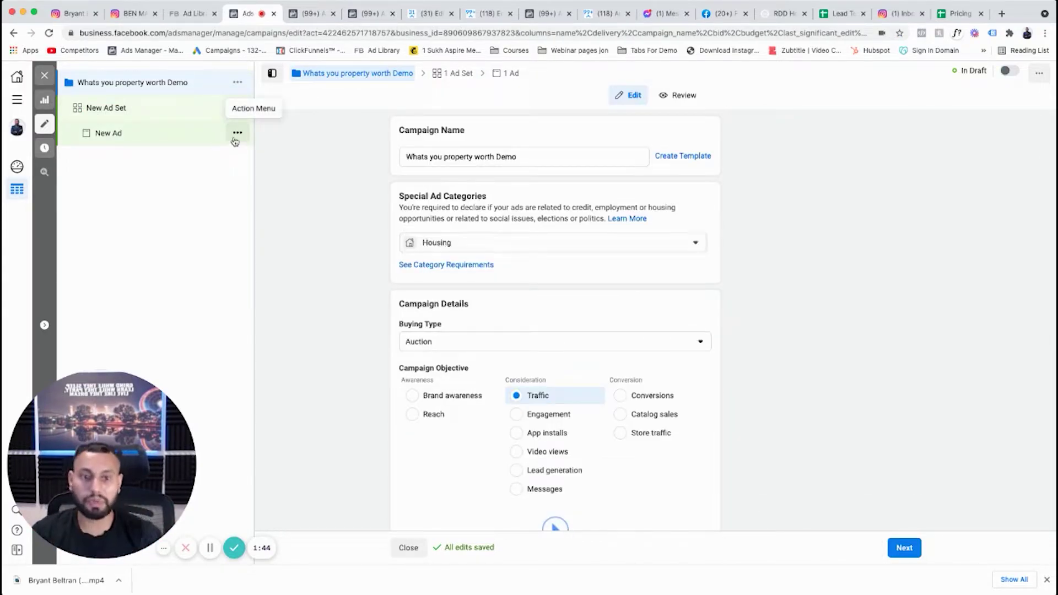
left_click(511, 236)
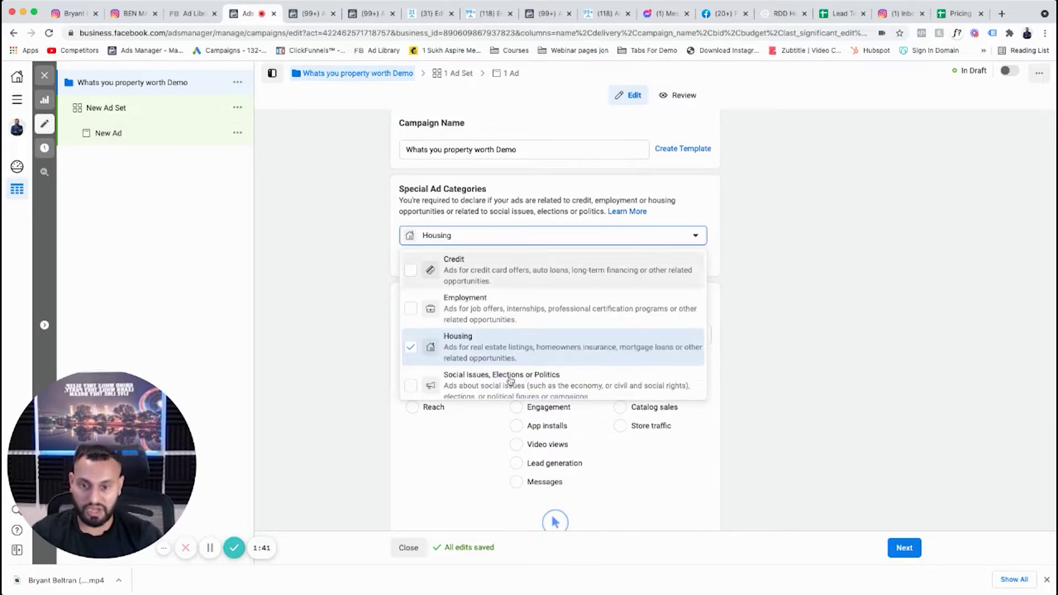
left_click(411, 341)
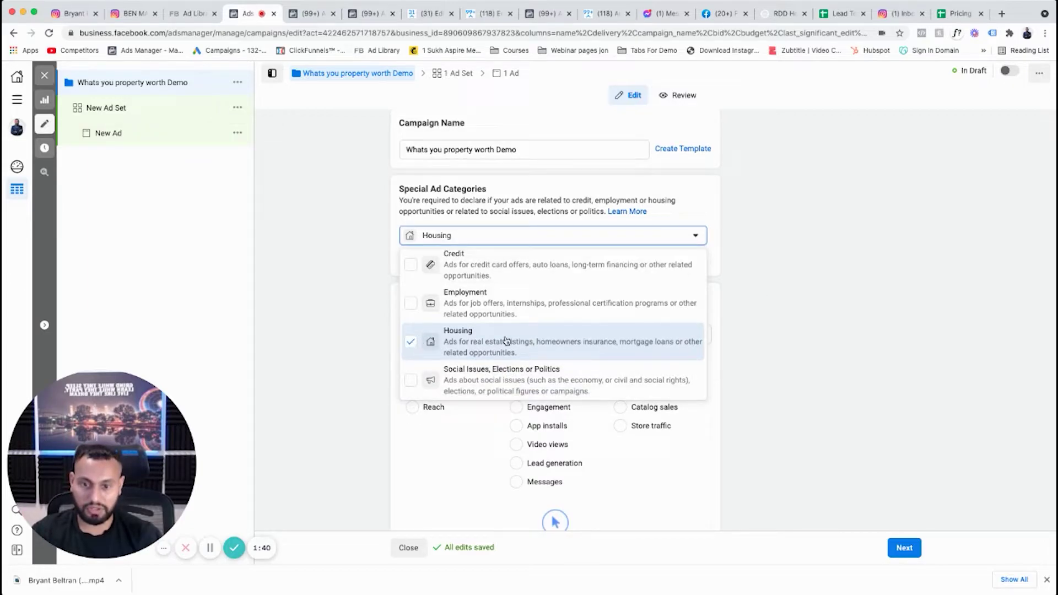
left_click(815, 429)
left_click(154, 112)
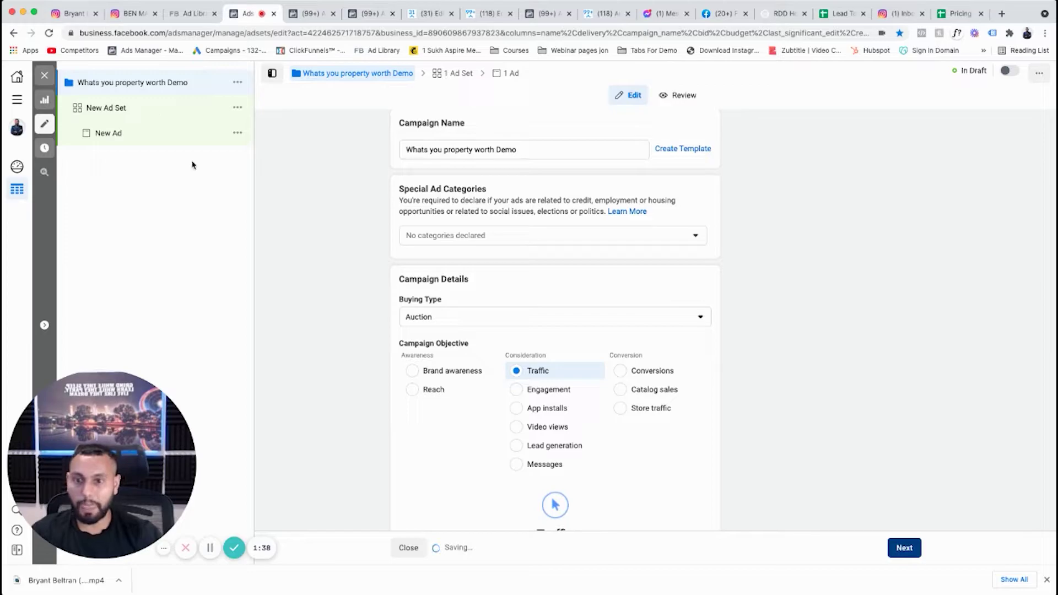
Step: Set the ad set's audience age range to 20 through 40
scroll(354, 438, "down", 10)
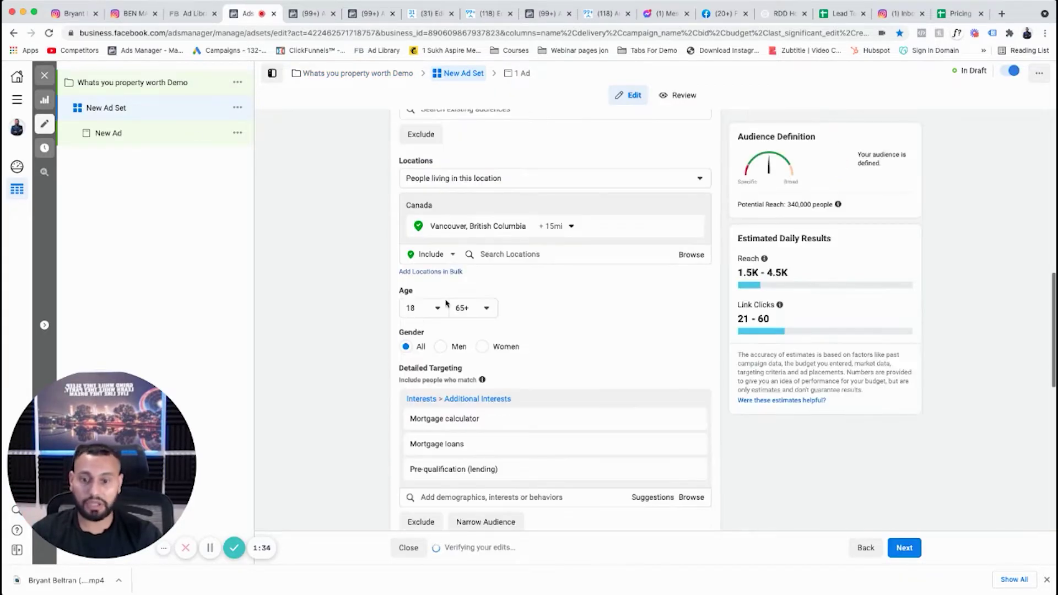
left_click(437, 308)
scroll(439, 420, "down", 1)
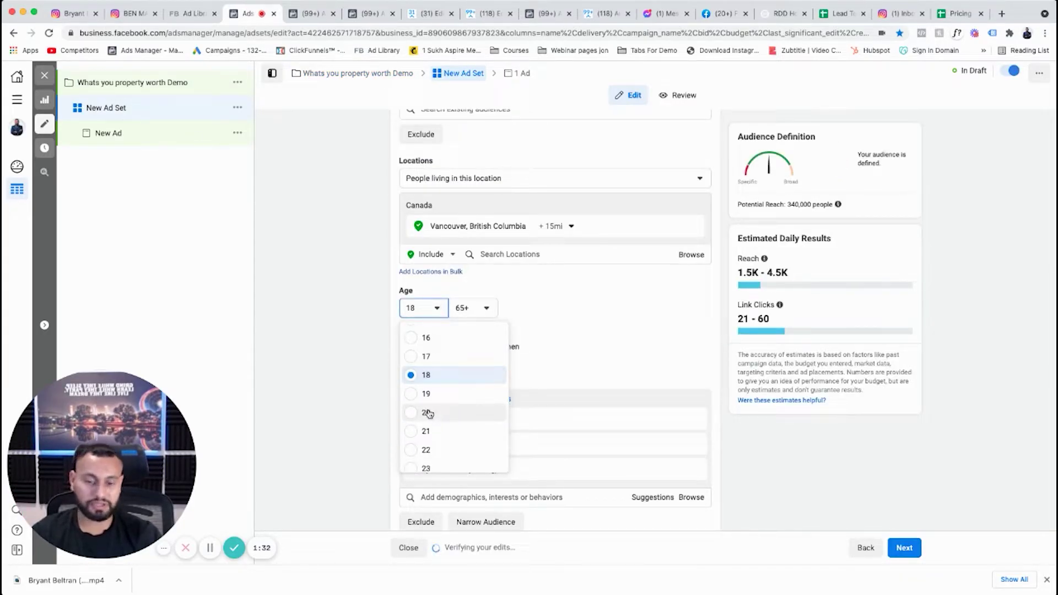
left_click(429, 413)
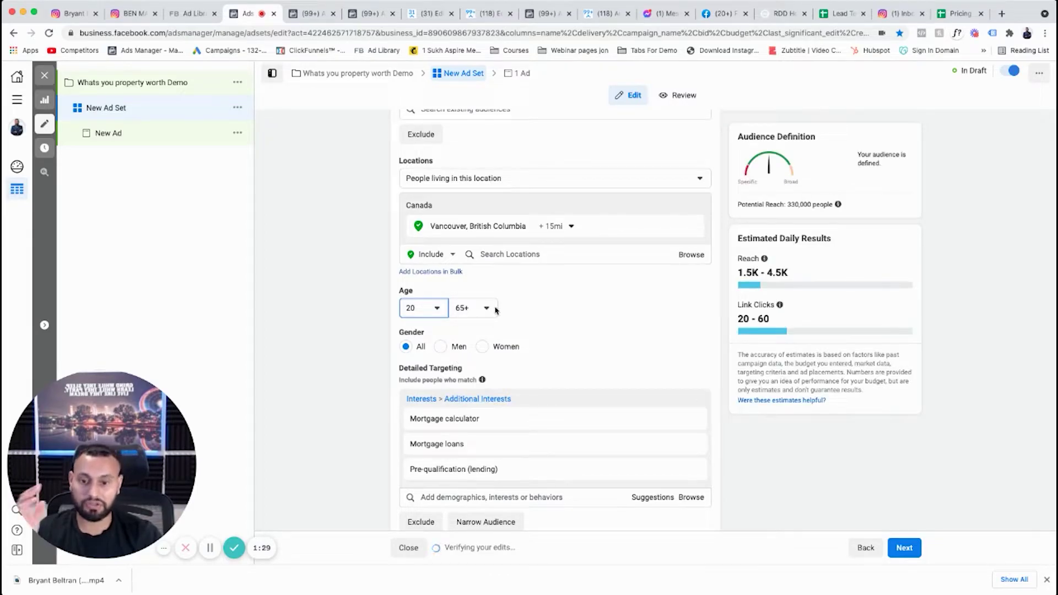
left_click(481, 307)
scroll(488, 358, "up", 5)
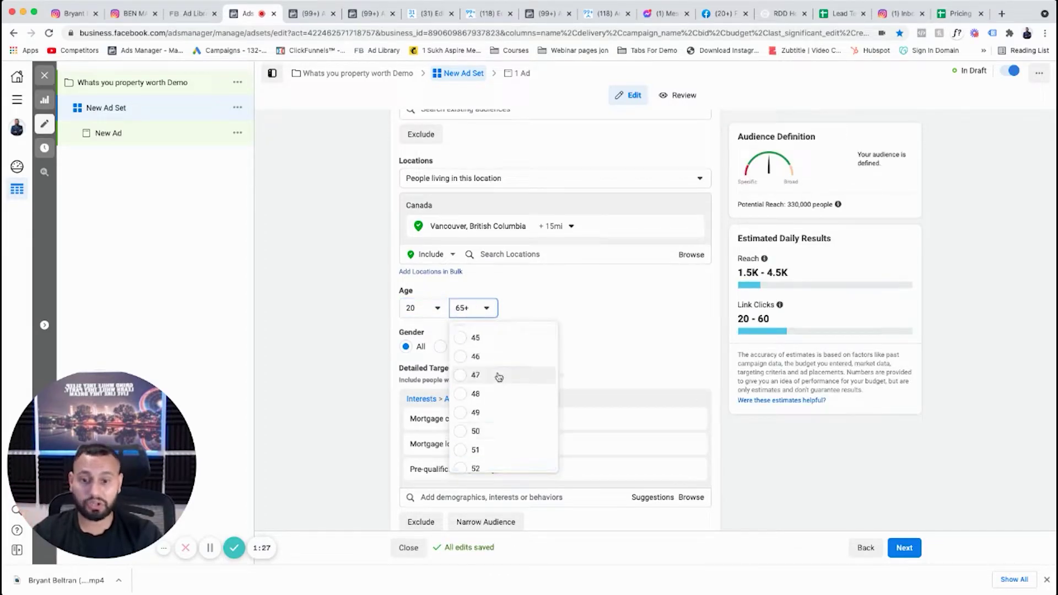
key("Return")
Step: Add the Dogs interest to the audience's detailed targeting, trying a "dog owner" search first
scroll(328, 370, "down", 5)
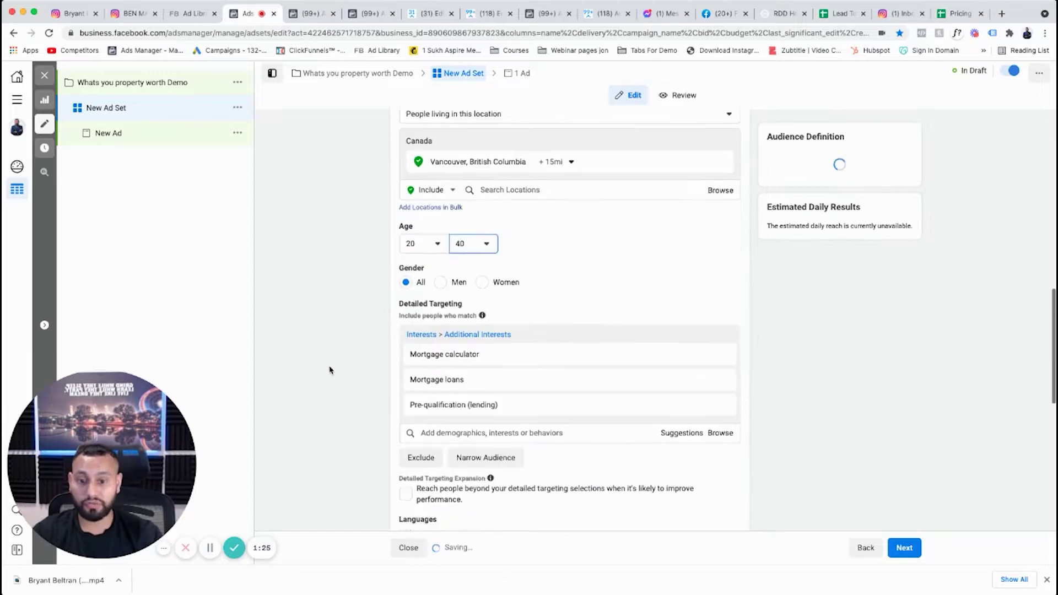
left_click(494, 372)
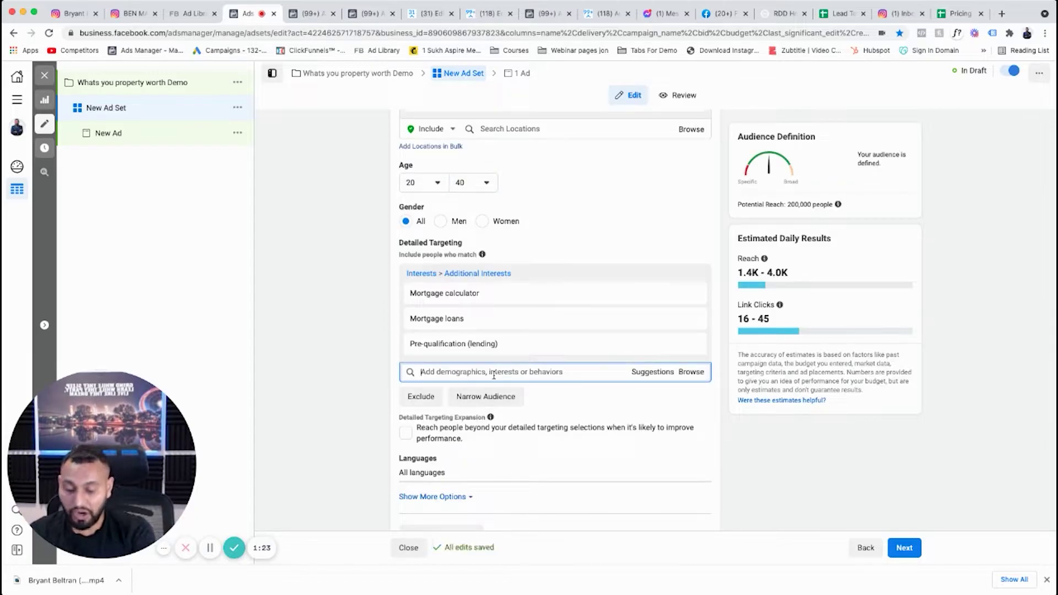
type("dog owner")
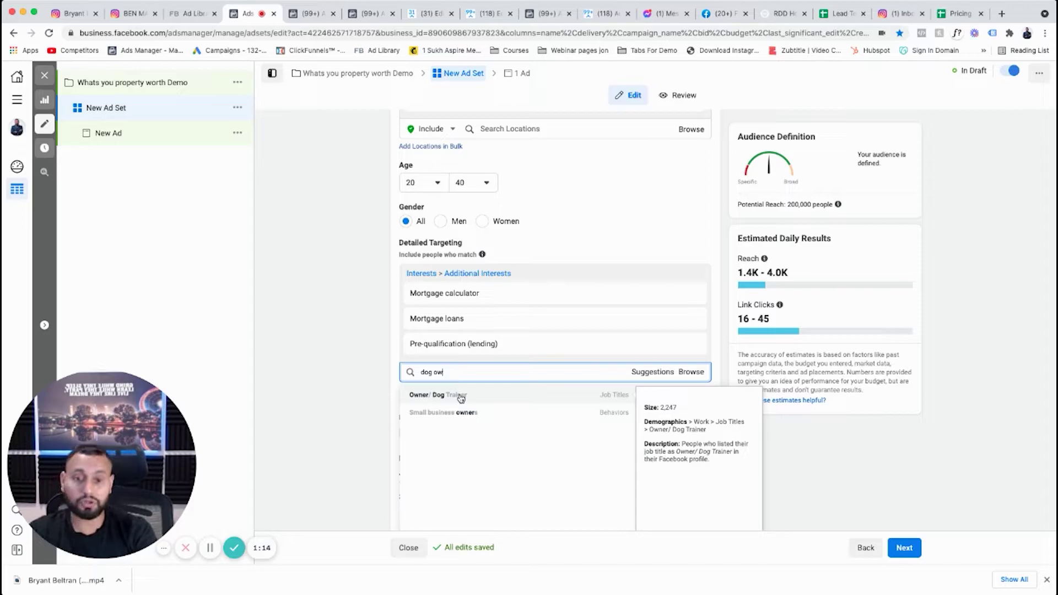
key("BackSpace")
key("BackSpace")
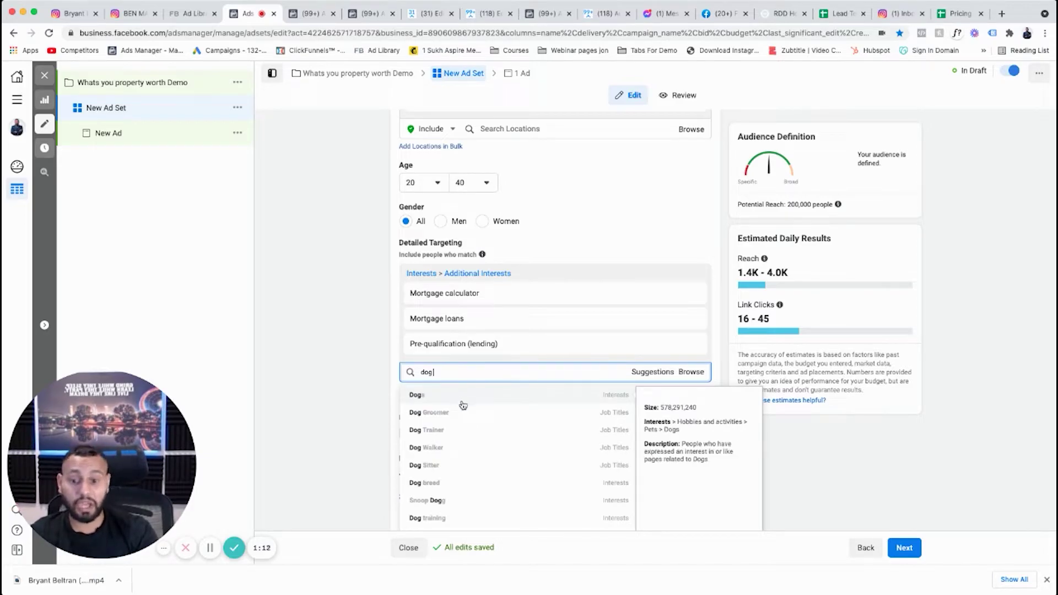
left_click(452, 396)
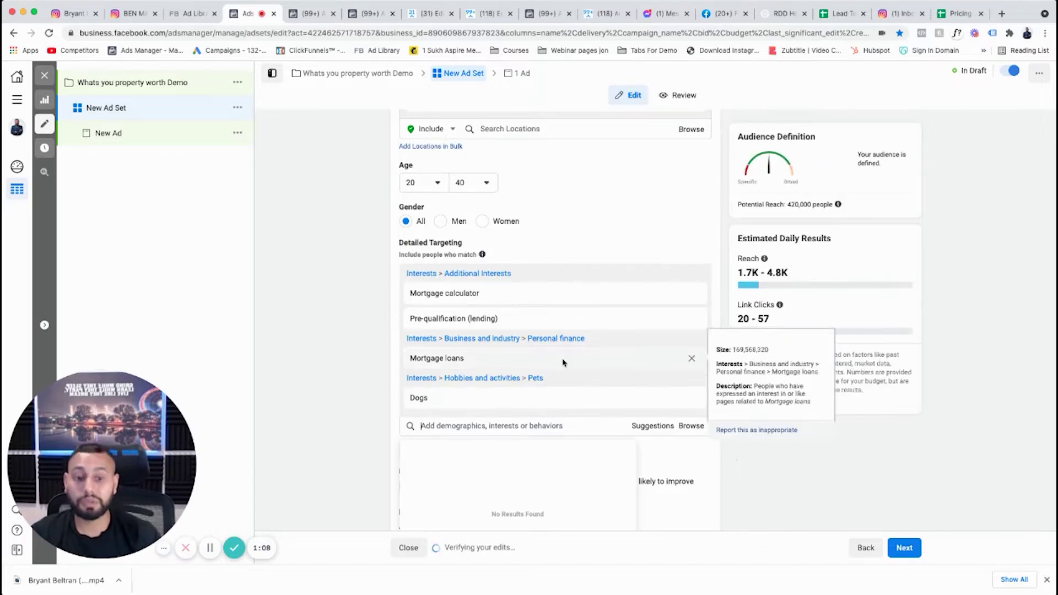
Step: Remove the Mortgage loans, Pre-qualification (lending) and Mortgage calculator interests from the detailed targeting
left_click(709, 290)
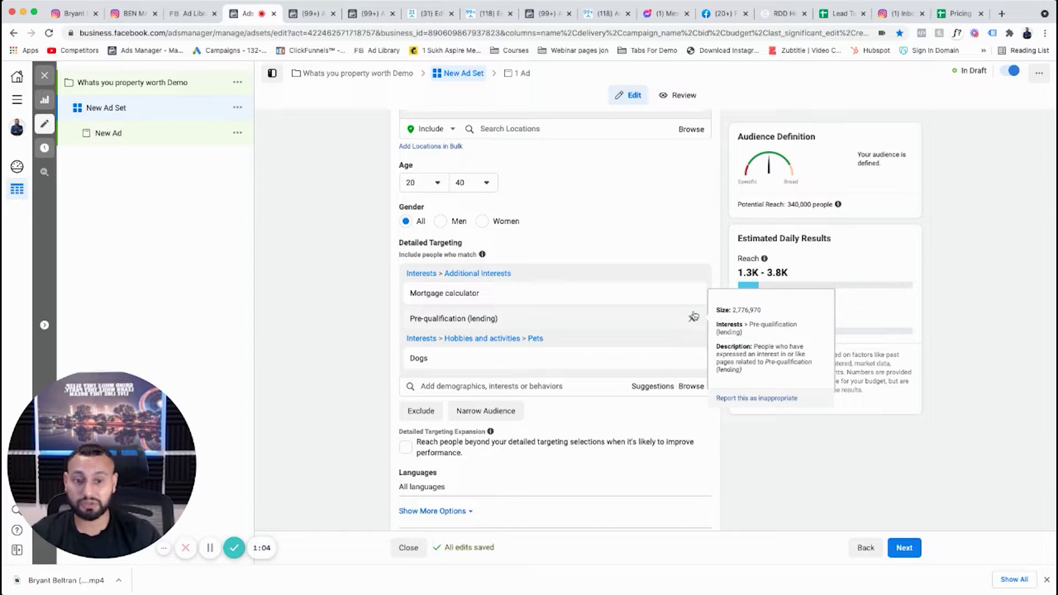
left_click(691, 318)
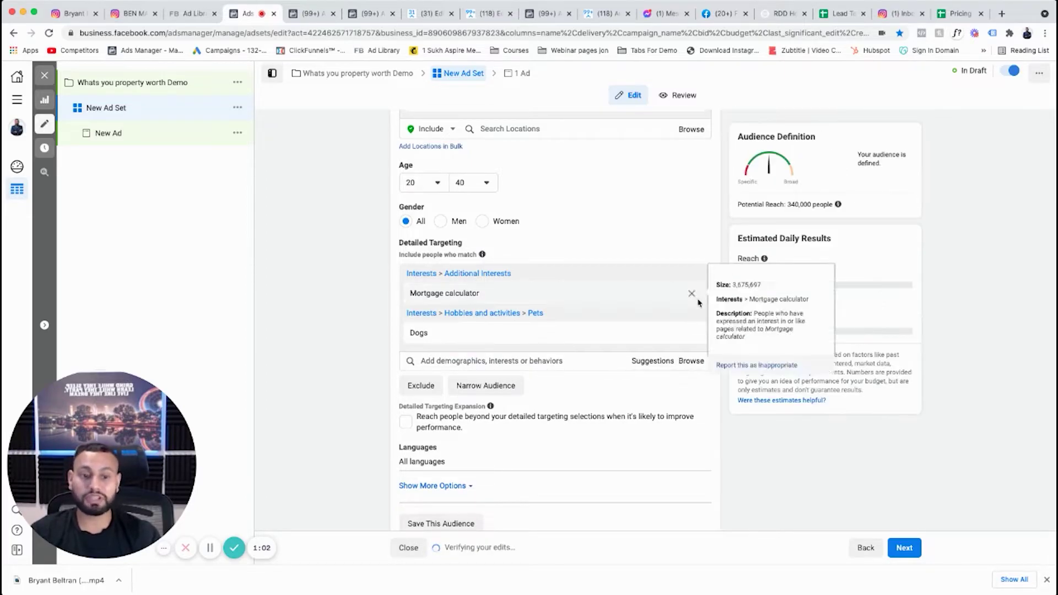
left_click(691, 294)
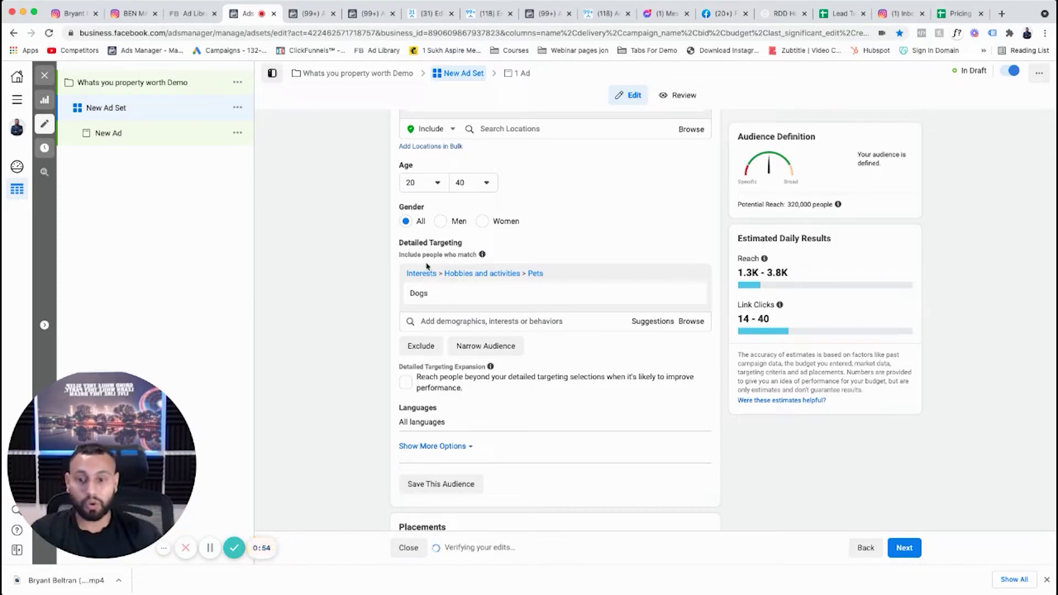
Step: Try Women and Men as the audience's gender, and set it back to All
scroll(505, 300, "up", 2)
scroll(513, 318, "down", 7)
scroll(541, 331, "up", 10)
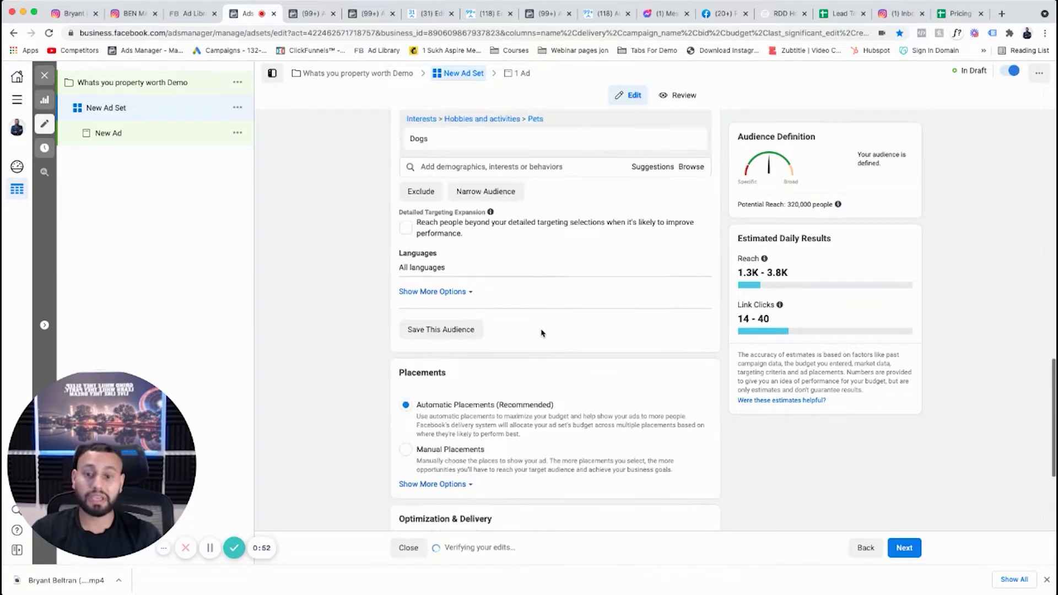
scroll(578, 341, "down", 3)
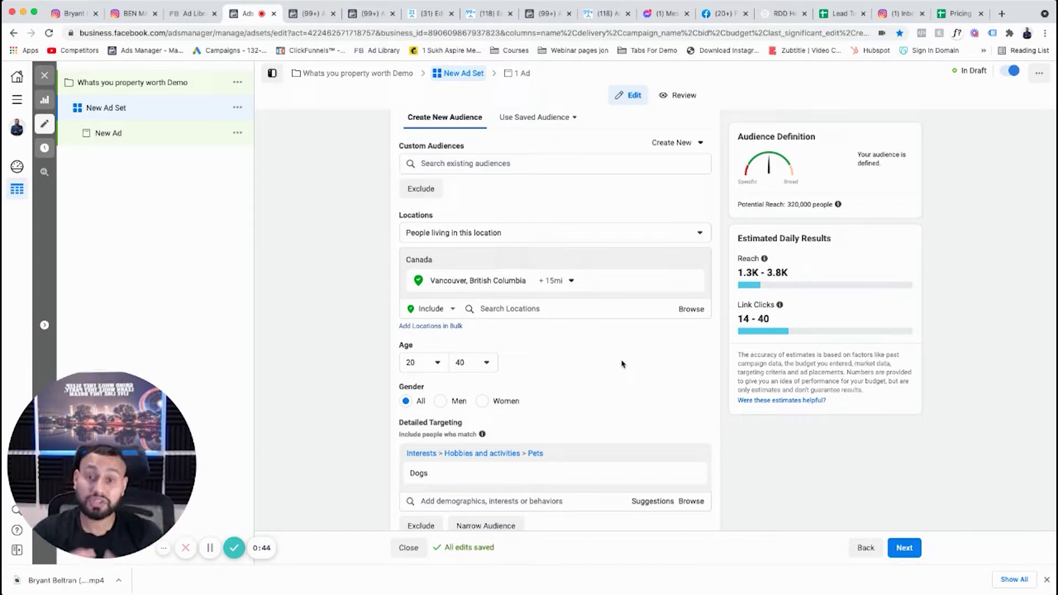
left_click(481, 402)
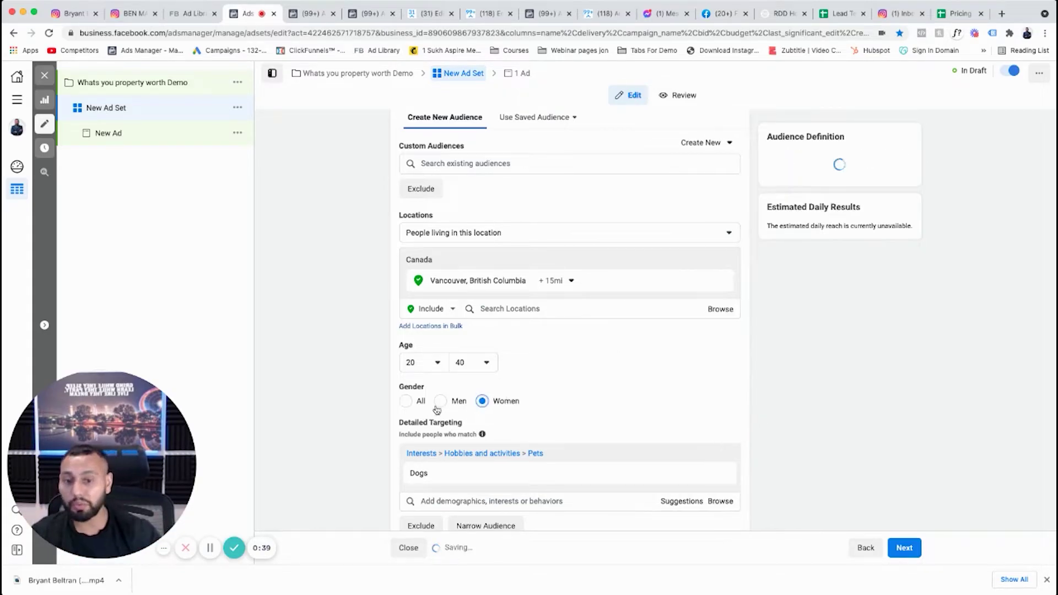
left_click(449, 400)
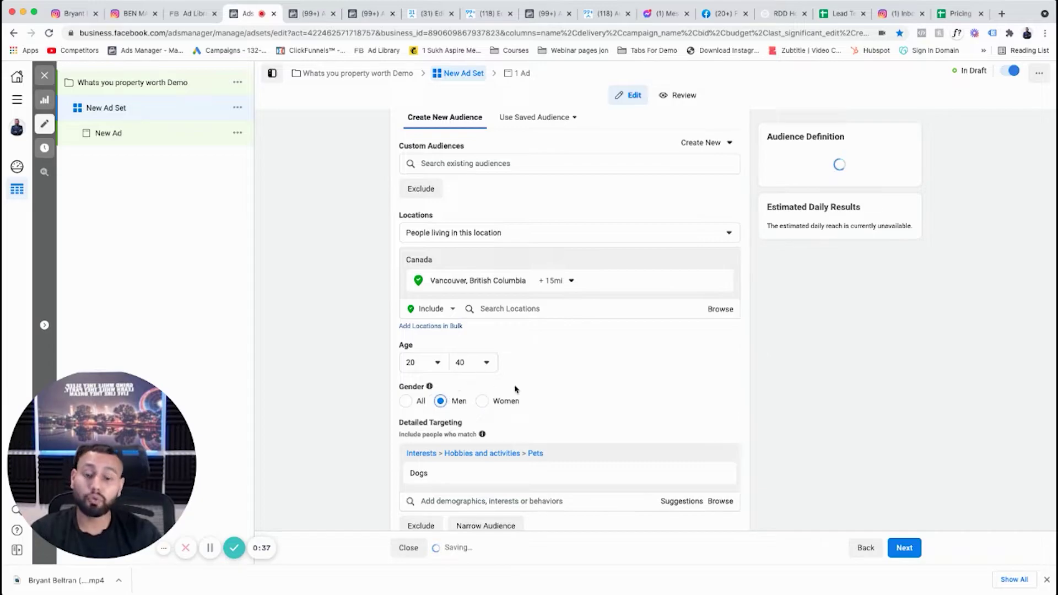
left_click(405, 402)
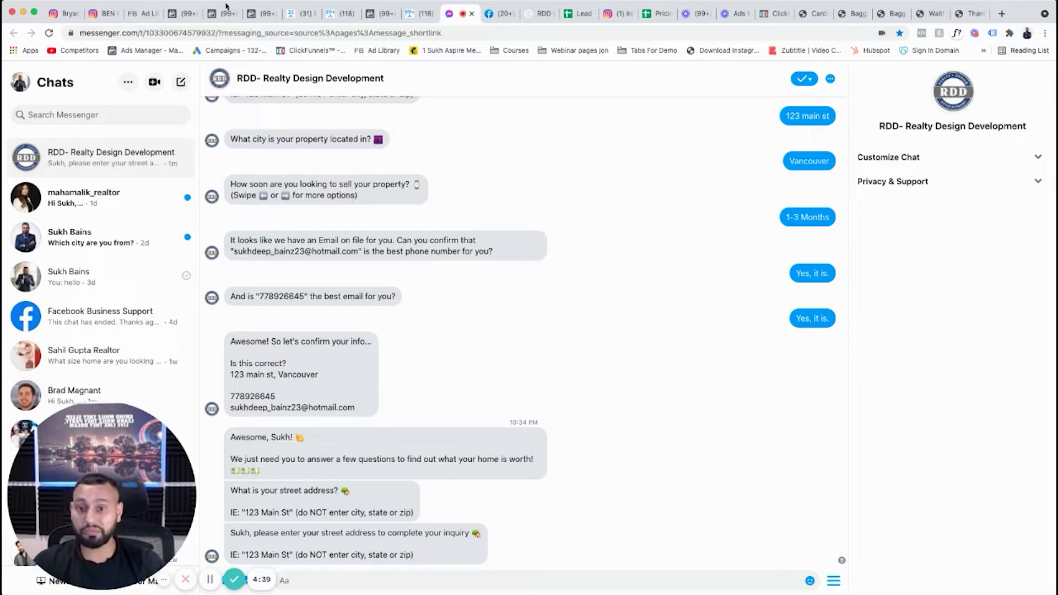
Step: Look at the New Ad setup and the Facebook home page, and return to the RDD- Realty Design Development chat in Messenger
left_click(237, 20)
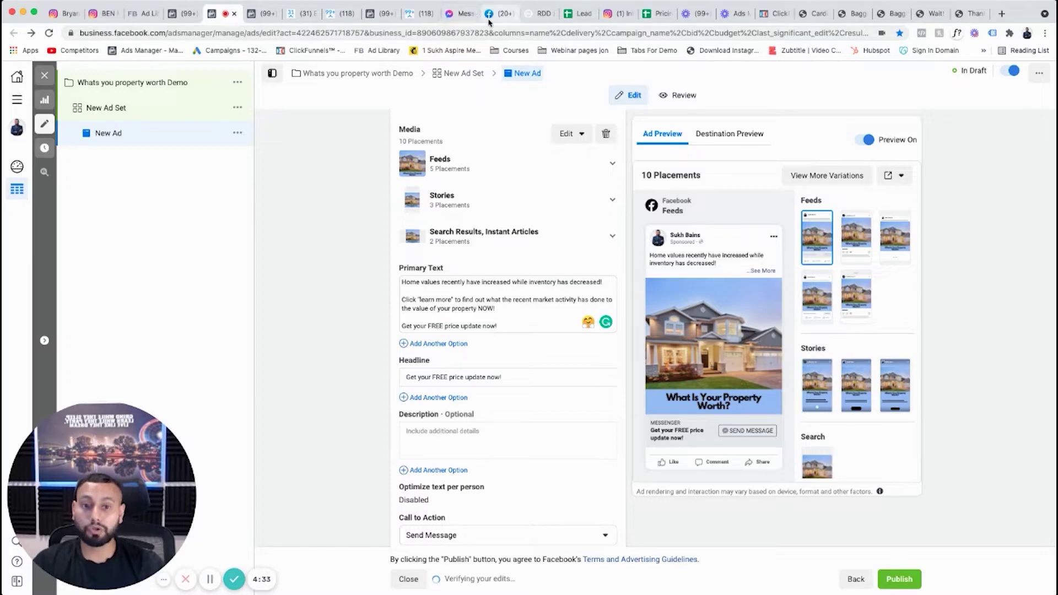
left_click(505, 17)
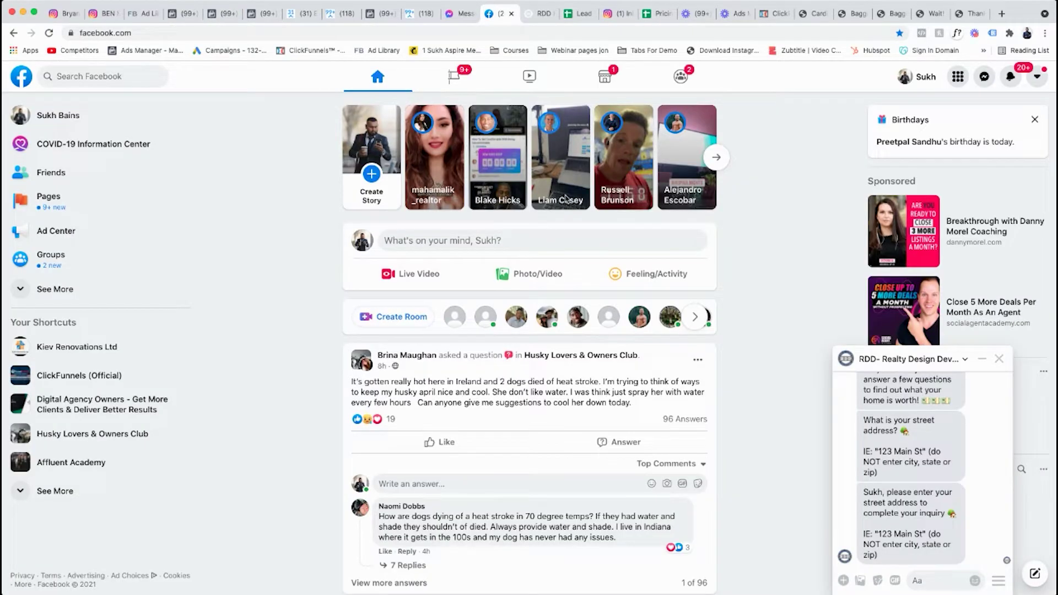
left_click(461, 13)
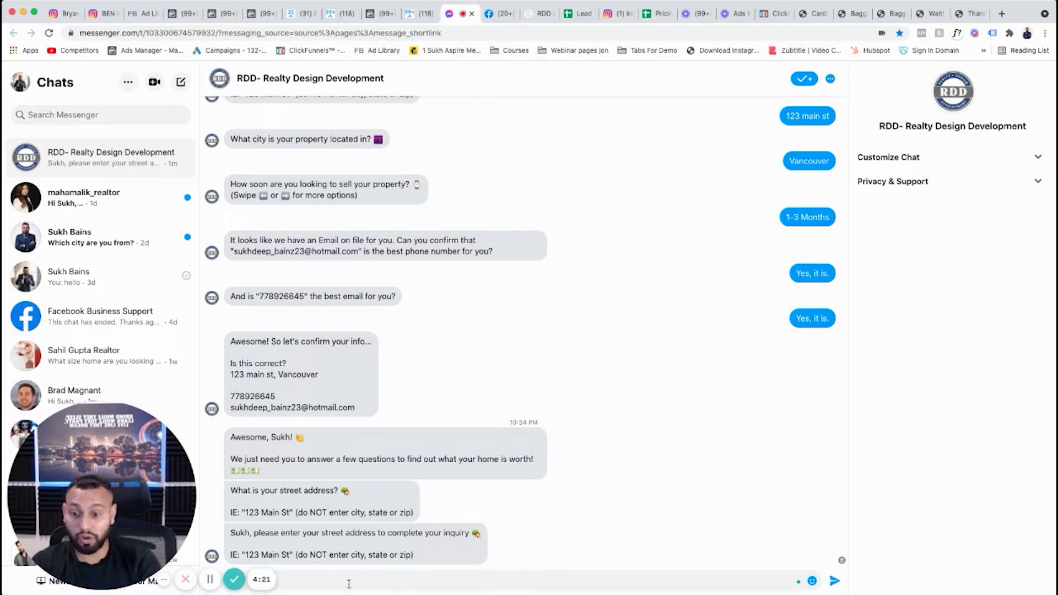
Step: Answer the chatbot's questions with the property's street address and the city "vancouver"
key("BackSpace")
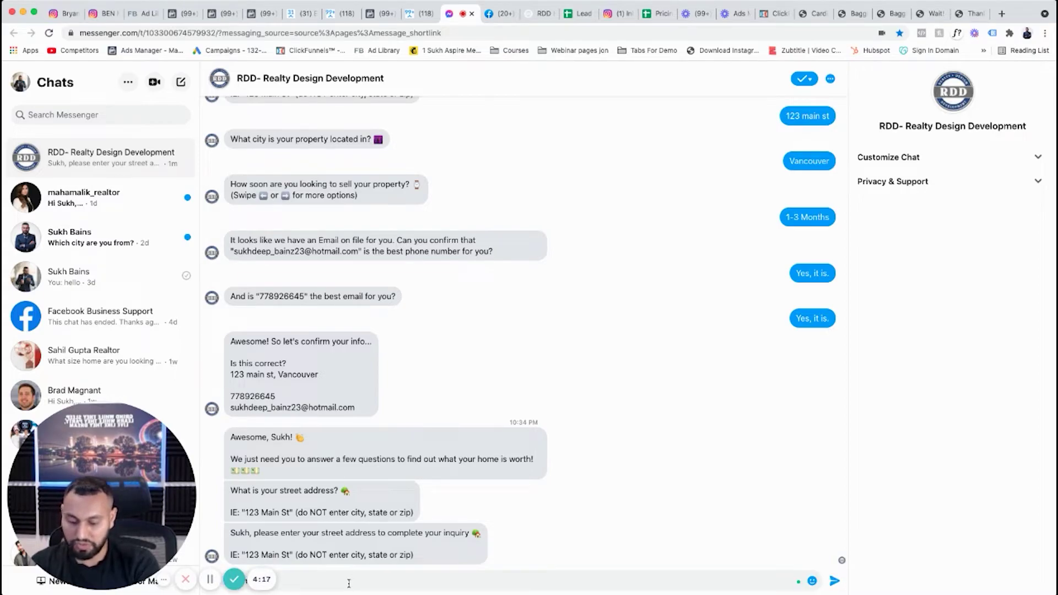
key("Return")
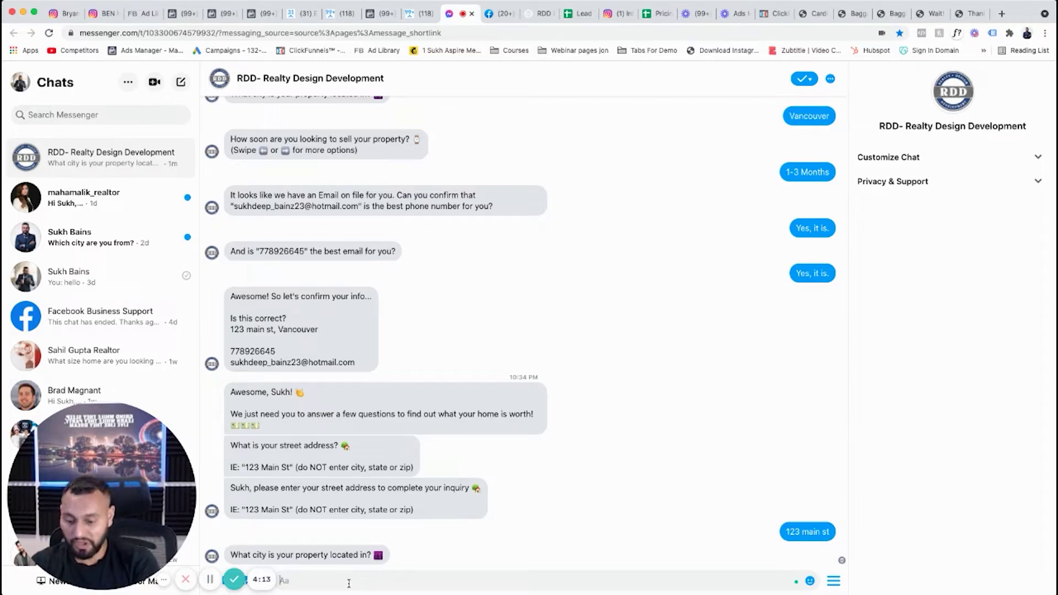
type("V")
key("Return")
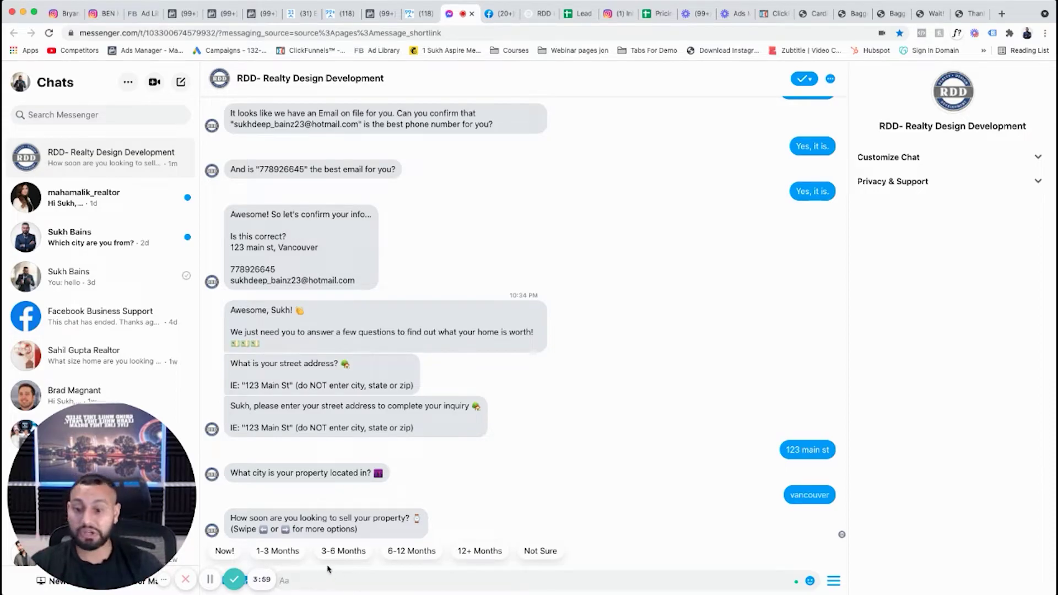
Step: Choose 1-3 Months as the selling timeline and confirm the e-mail and phone number on file
left_click(263, 552)
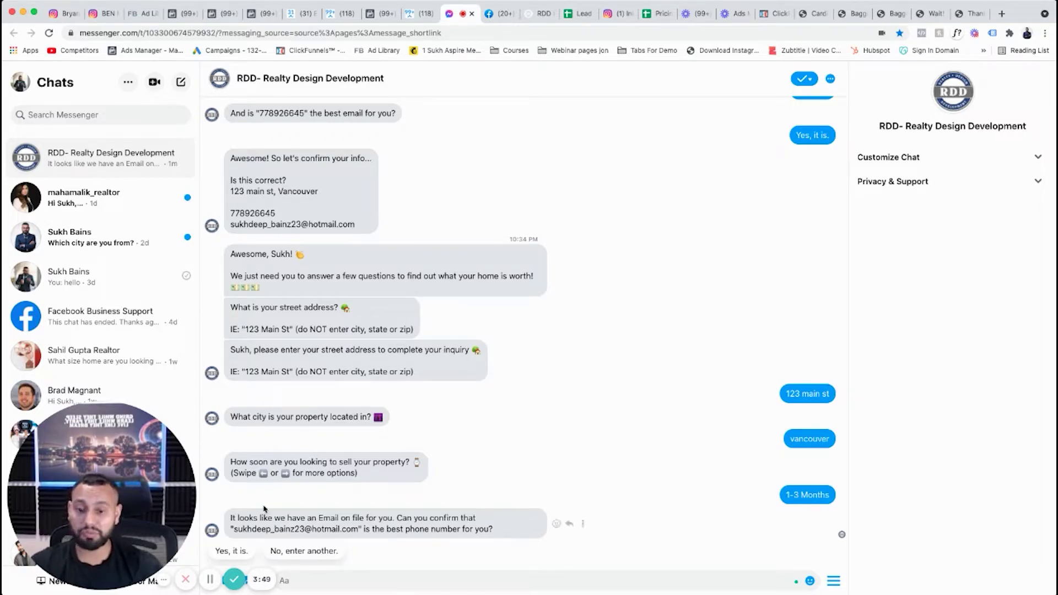
left_click(232, 551)
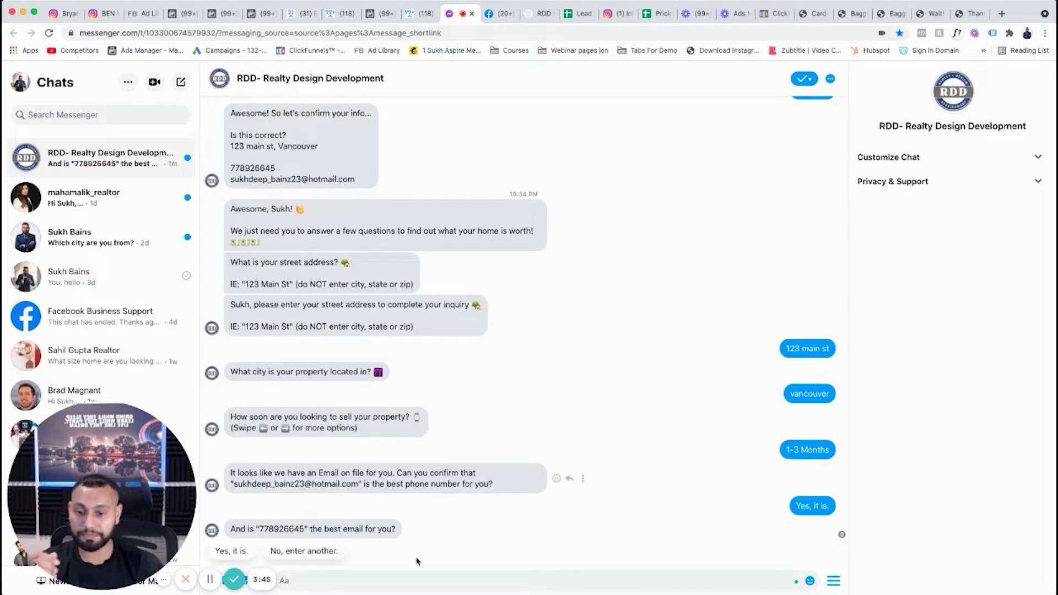
left_click(232, 551)
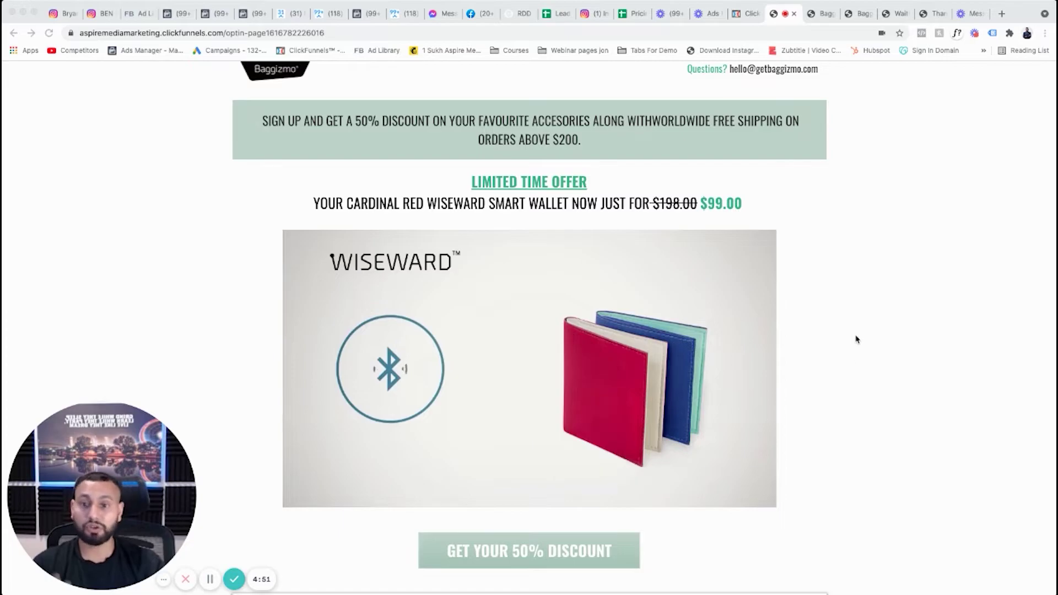
Step: Review the Baggizmo opt-in page's offer, product features, money-back guarantee and frequently asked questions
scroll(837, 330, "down", 1)
scroll(843, 333, "up", 1)
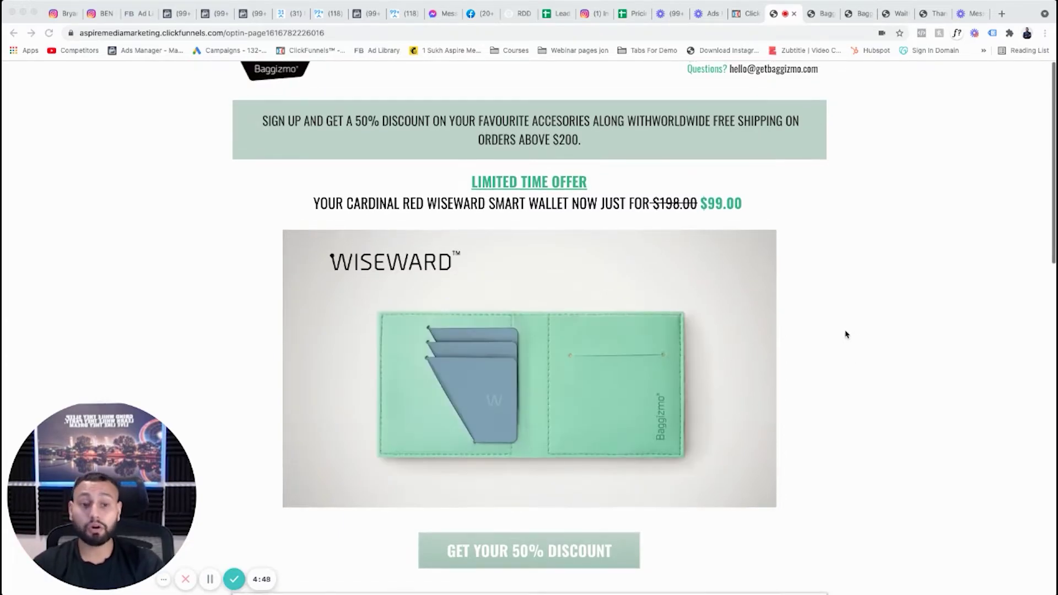
scroll(843, 347, "down", 2)
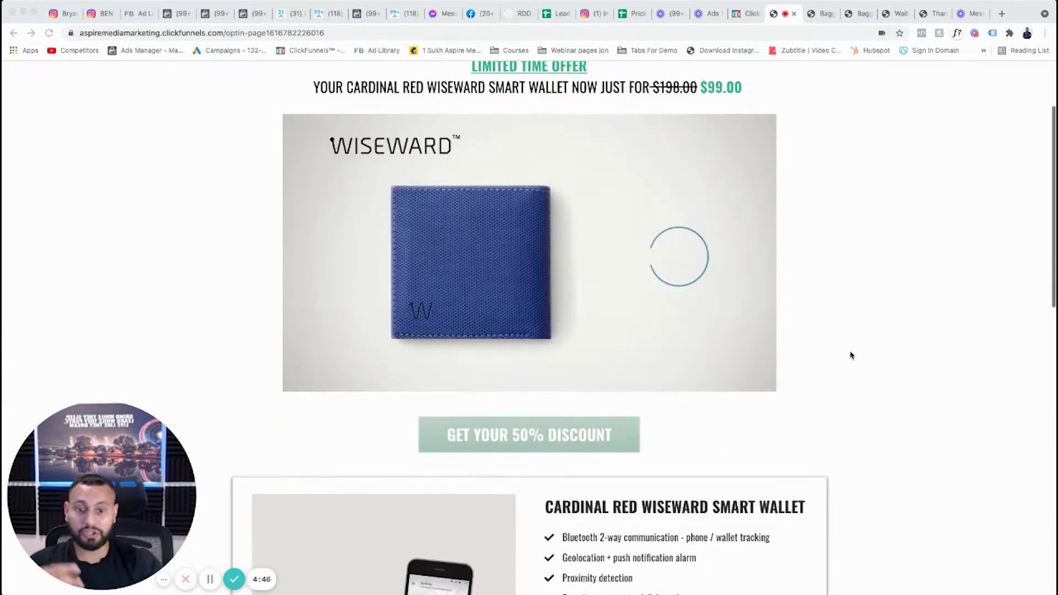
scroll(854, 355, "down", 8)
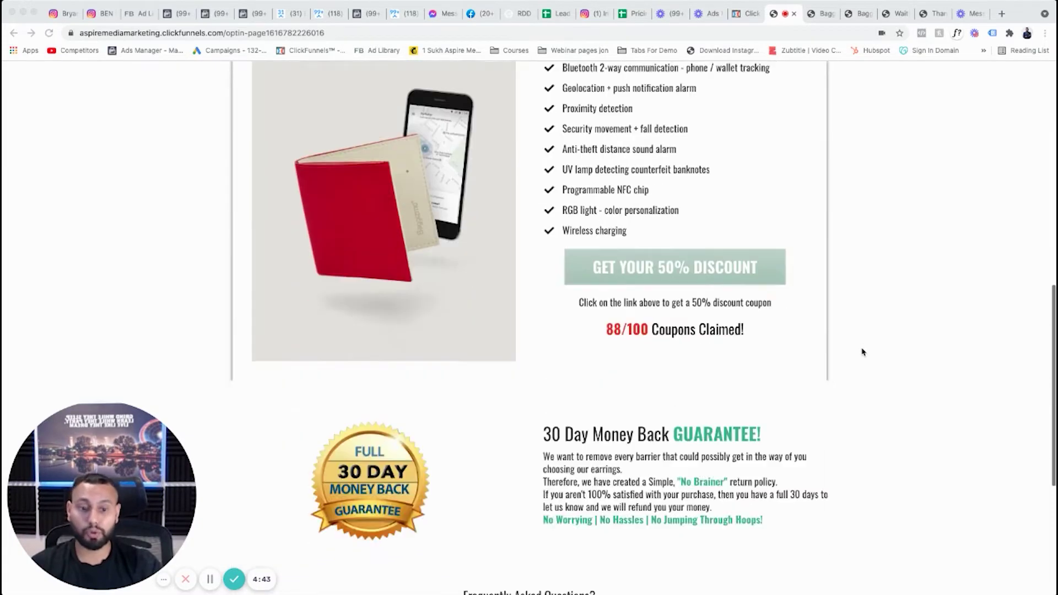
scroll(863, 358, "down", 5)
scroll(865, 465, "up", 1)
scroll(868, 460, "down", 1)
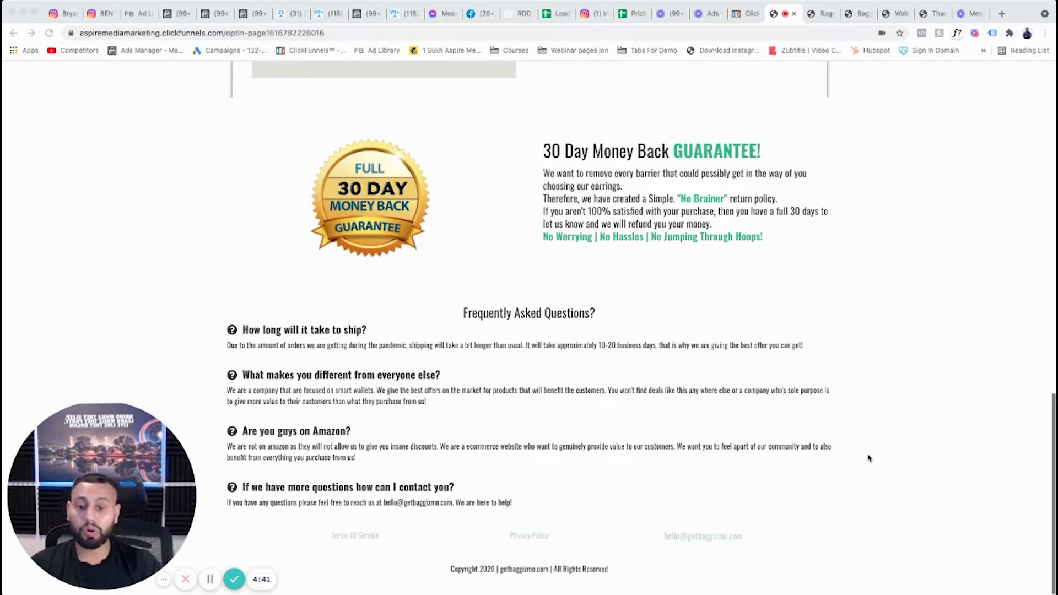
scroll(888, 451, "up", 13)
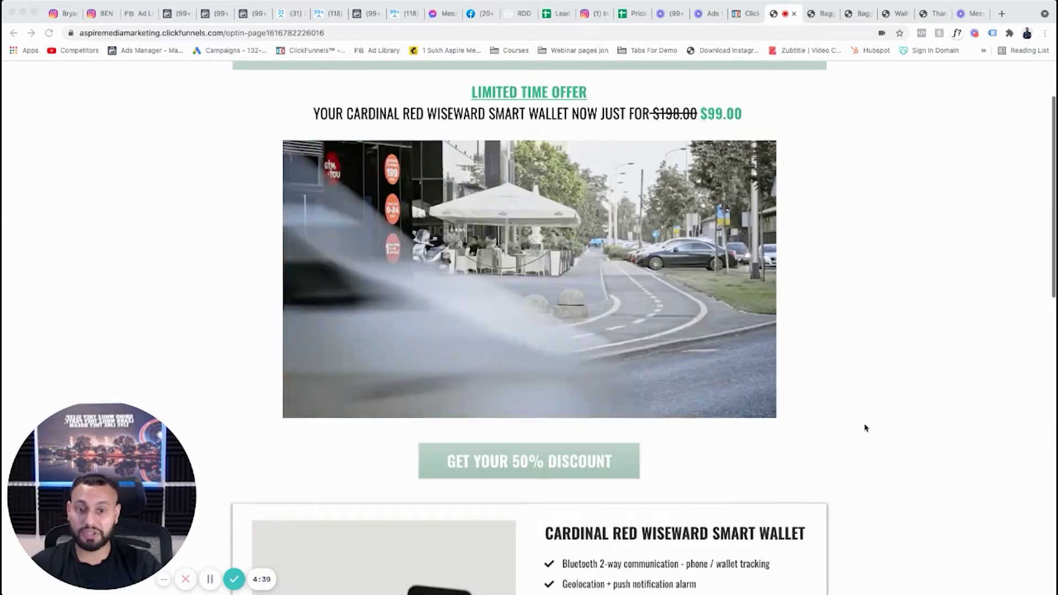
scroll(865, 428, "up", 2)
scroll(573, 297, "down", 5)
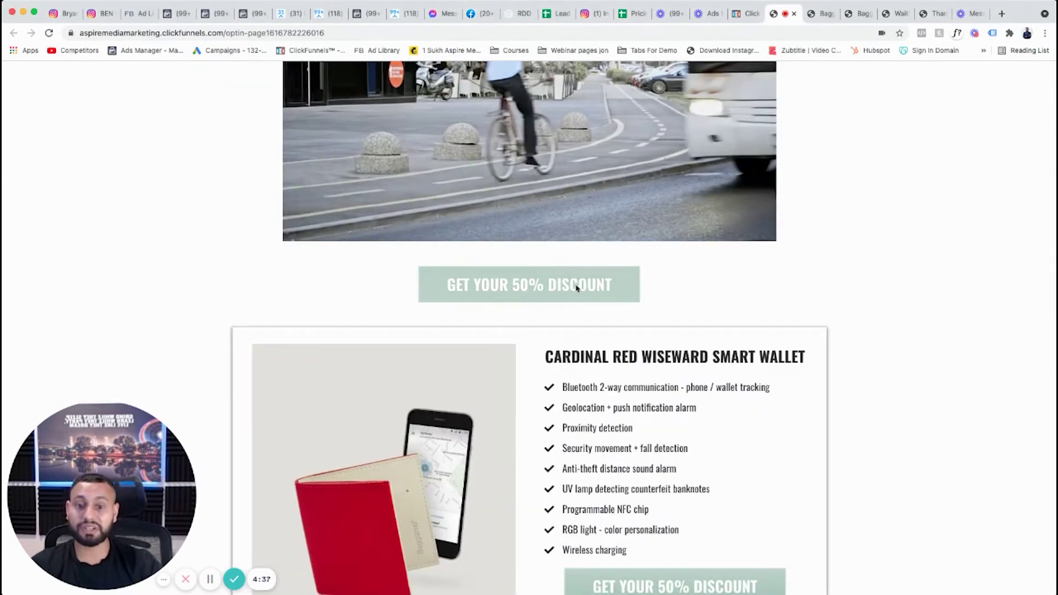
Step: View the 50% discount coupon sign-up form, close it, and switch to the Baggizmo order form page
left_click(522, 298)
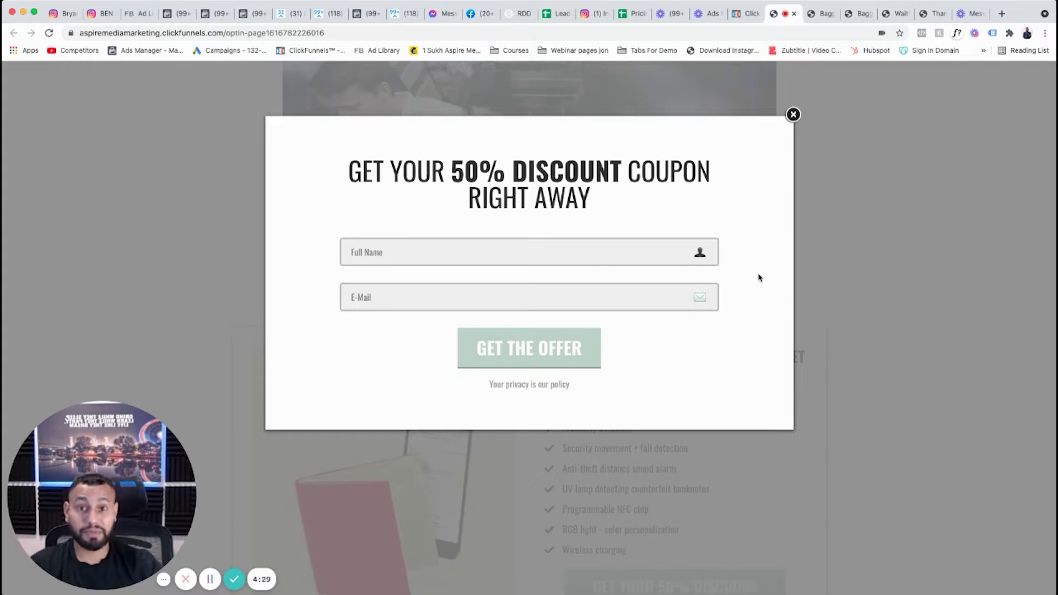
left_click(793, 114)
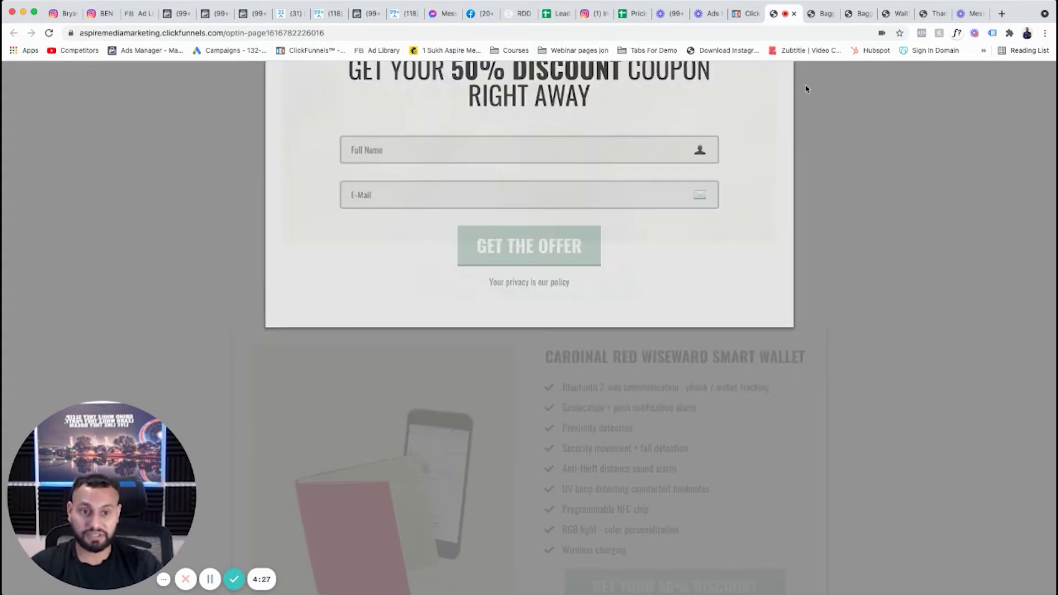
left_click(821, 14)
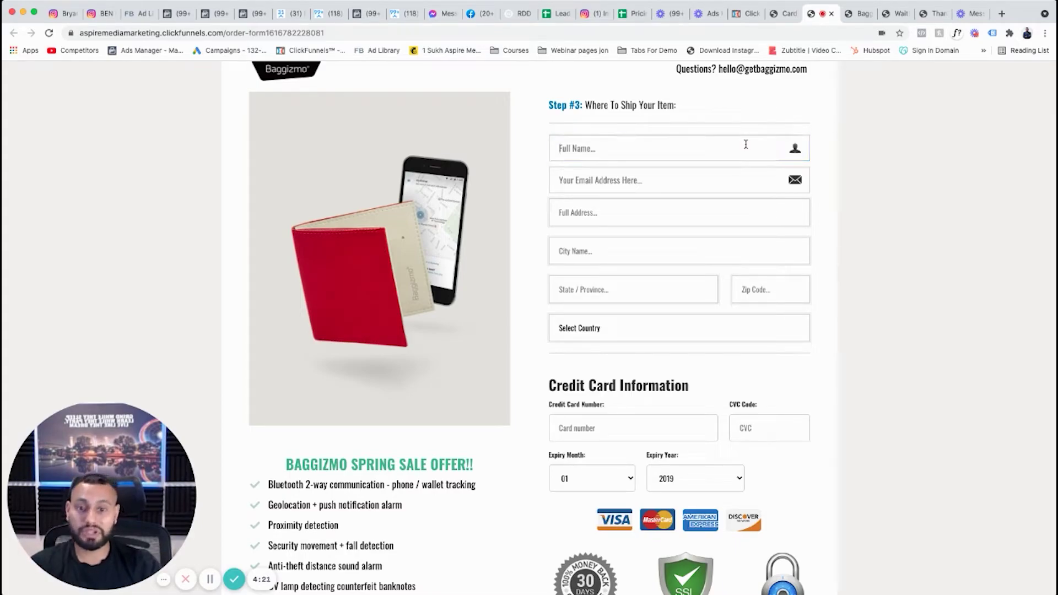
Step: Add the one-time Qi Wireless Charger offer to the Baggizmo order, and review its price and the order form's sections
scroll(655, 265, "down", 10)
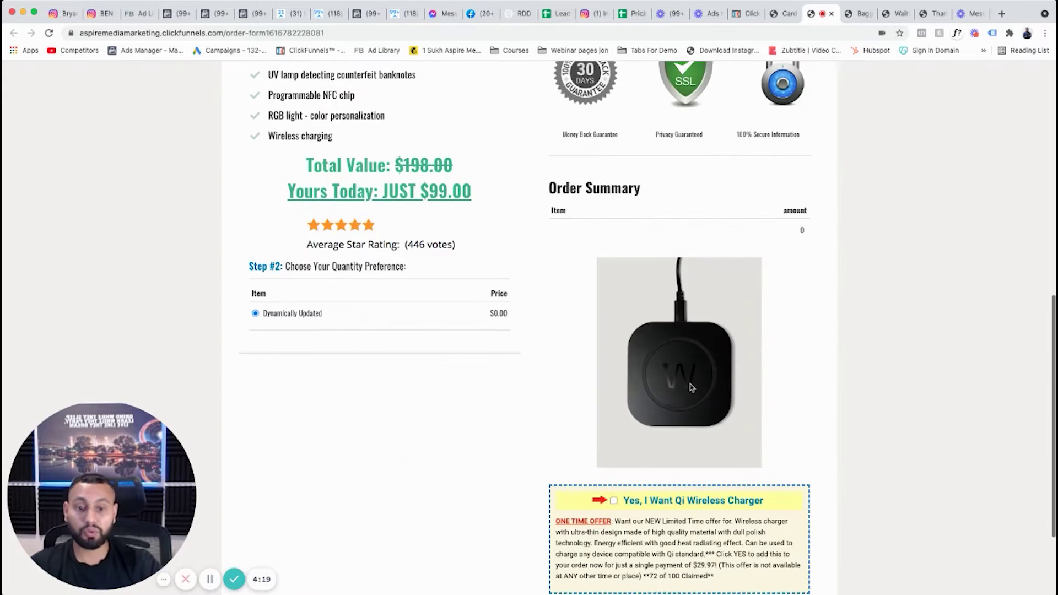
scroll(691, 387, "down", 1)
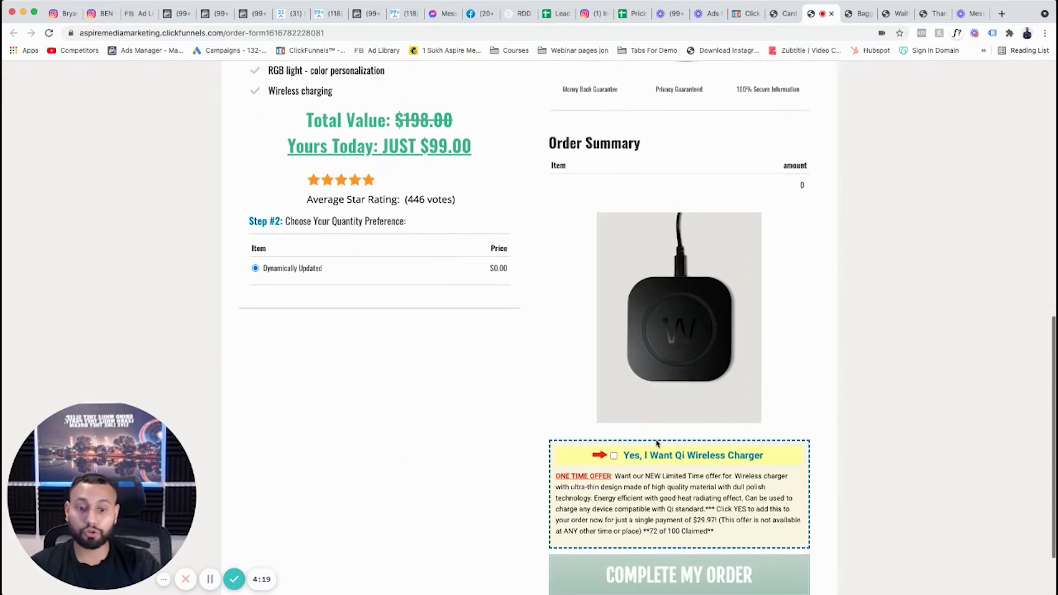
left_click(614, 457)
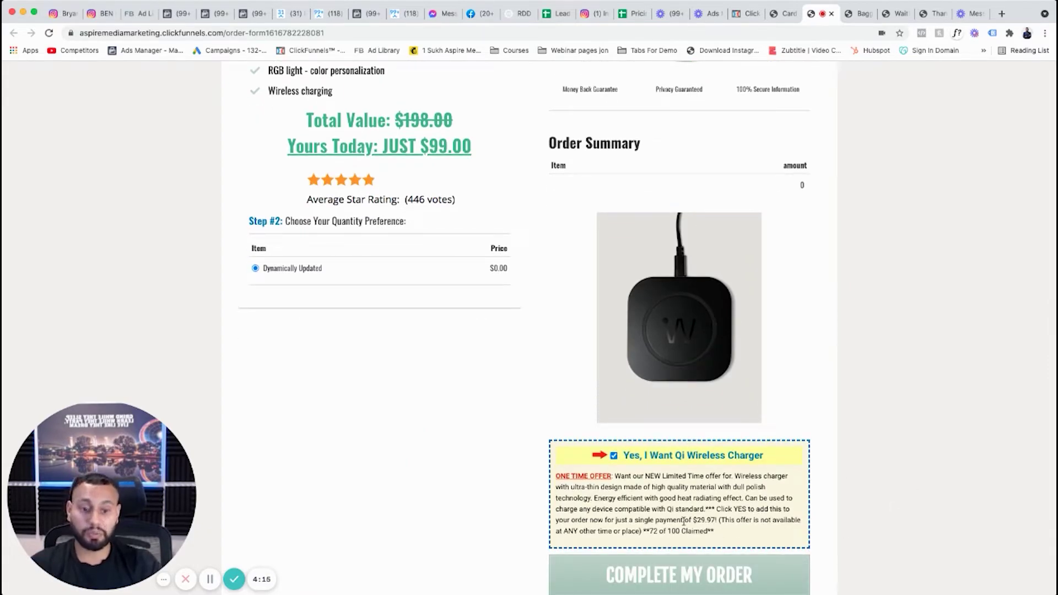
left_click_drag(693, 521, 709, 518)
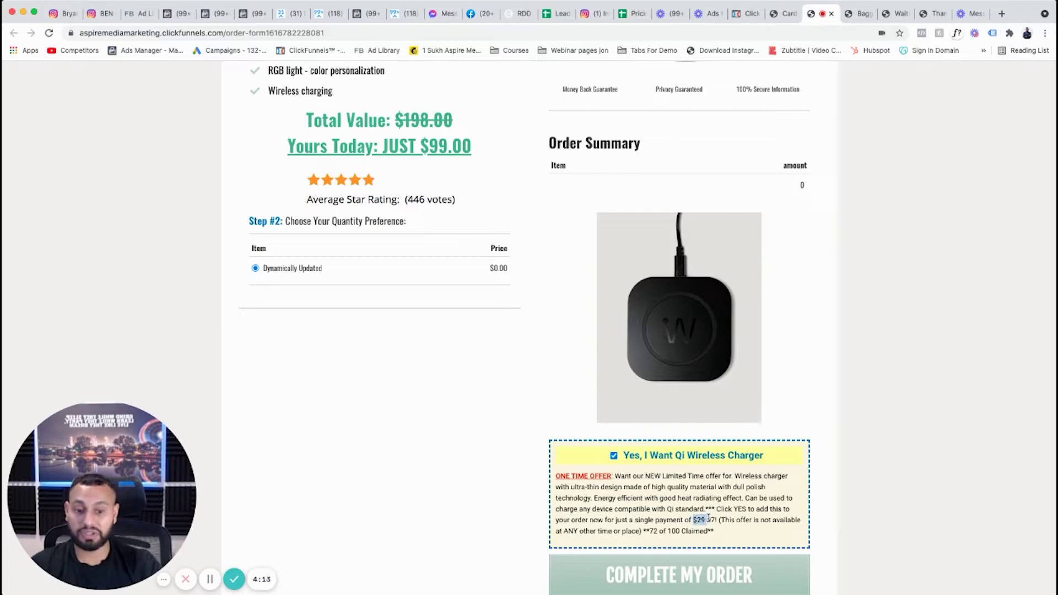
left_click(830, 466)
scroll(954, 442, "up", 8)
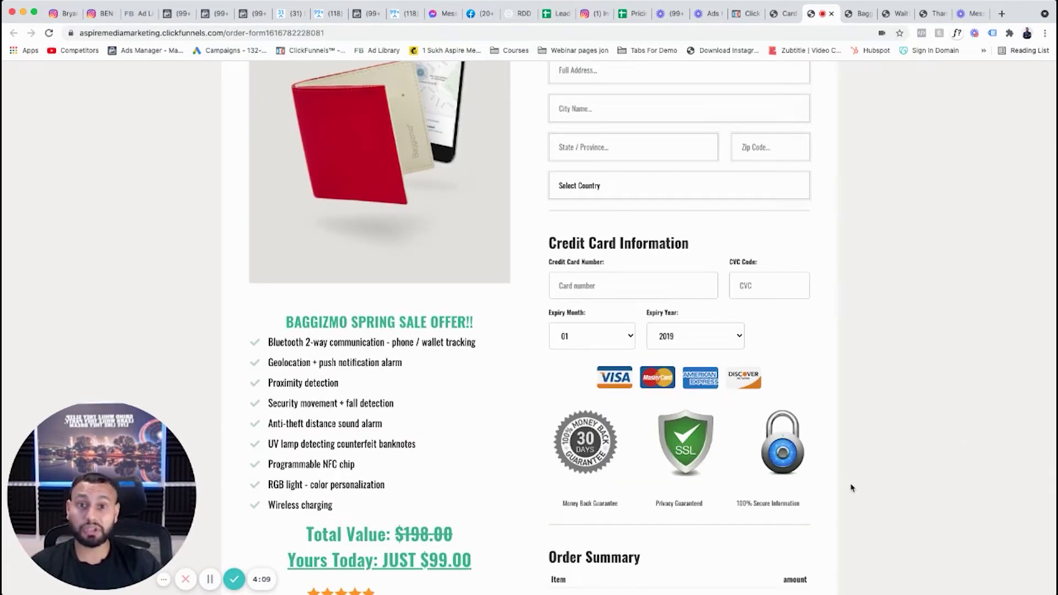
scroll(849, 489, "down", 5)
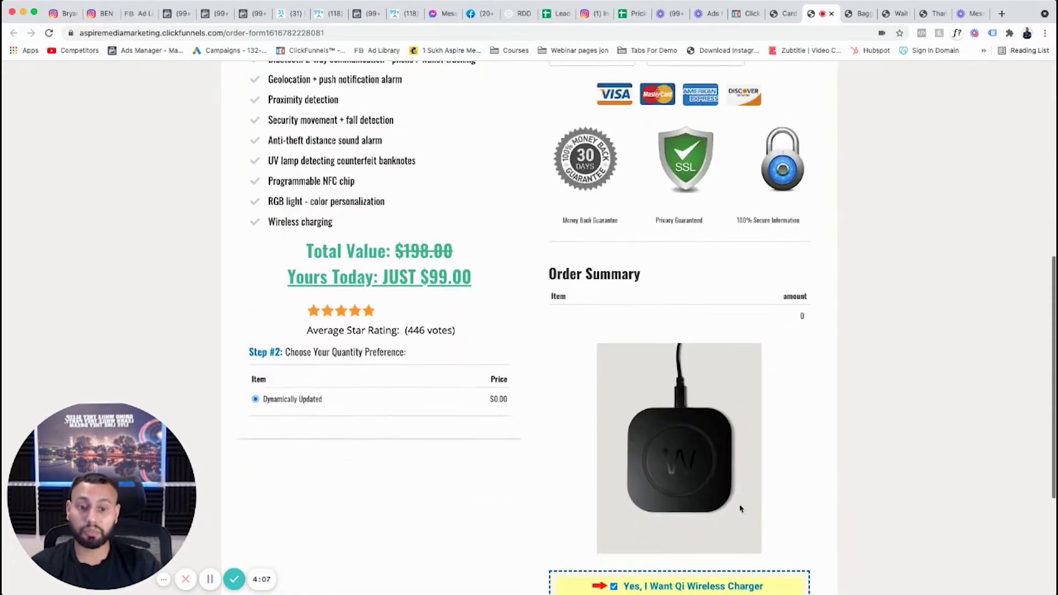
scroll(741, 508, "down", 2)
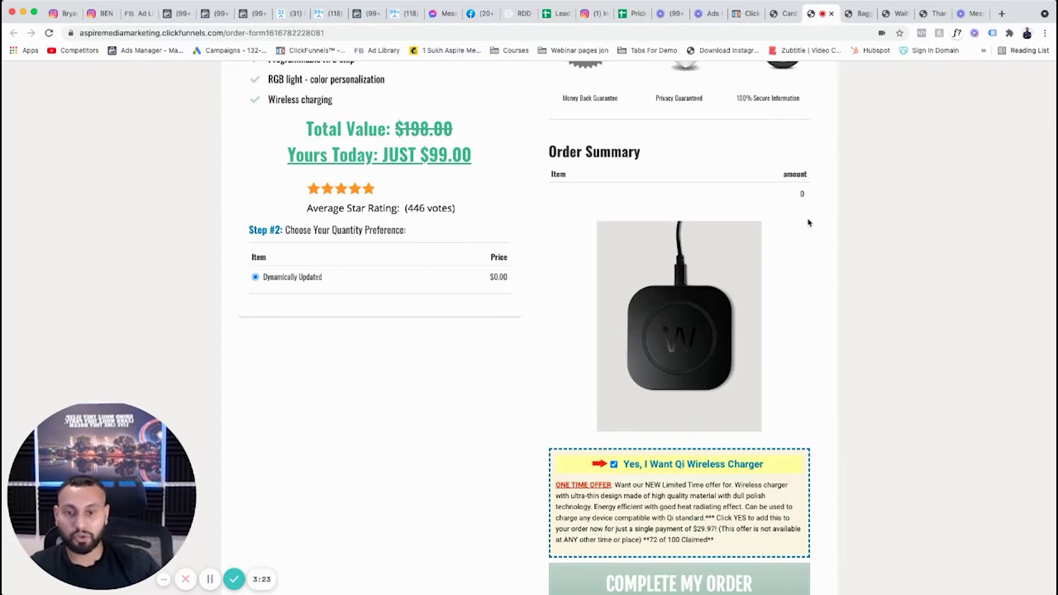
Step: Switch to the first upsell page and review its additional 30% off offer on a second Wiseward wallet
left_click(864, 13)
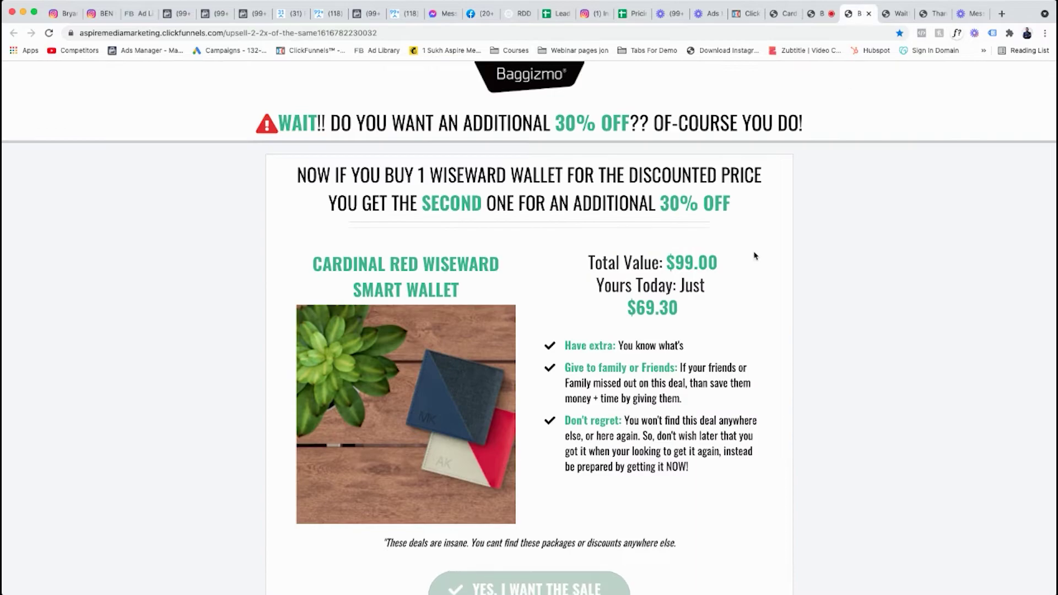
scroll(765, 276, "down", 2)
scroll(765, 275, "up", 2)
scroll(743, 270, "down", 5)
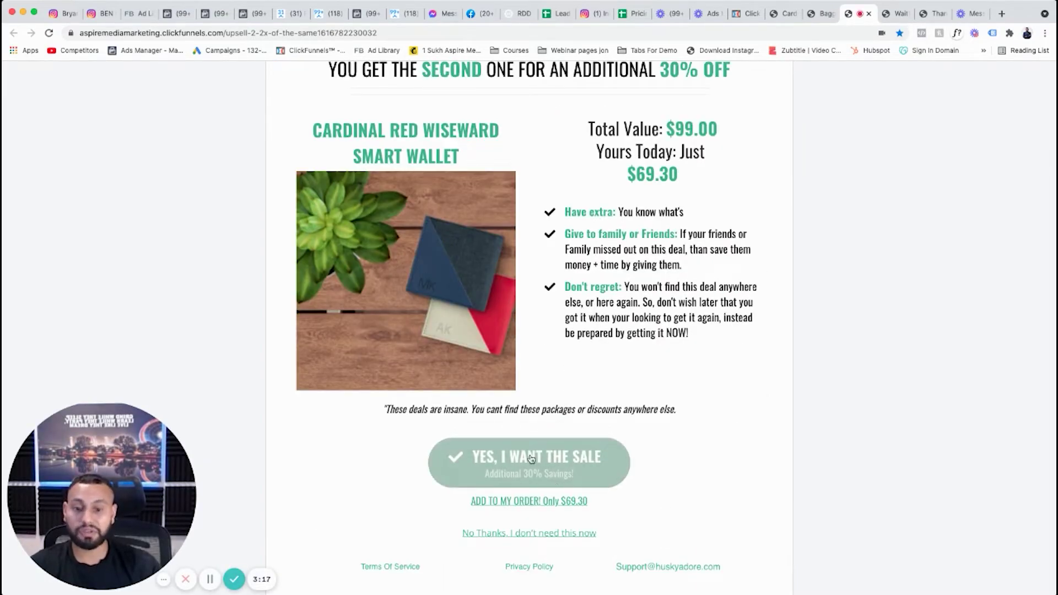
scroll(676, 387, "up", 1)
scroll(675, 388, "up", 4)
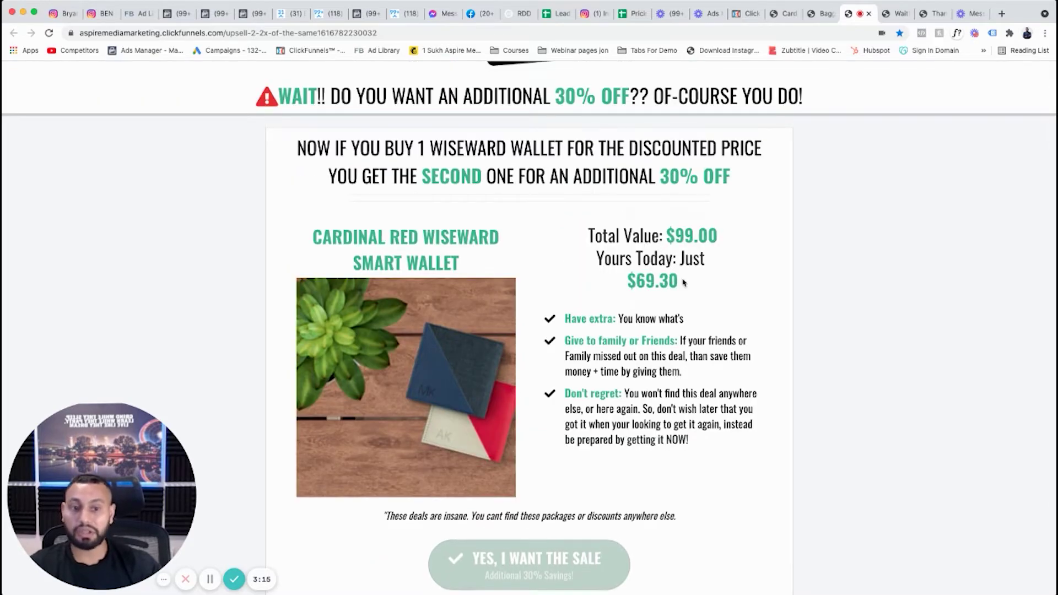
Step: Review the Textile Baggizmo Bag upsell page's price, features and order options, and switch to the thank-you page
left_click(896, 13)
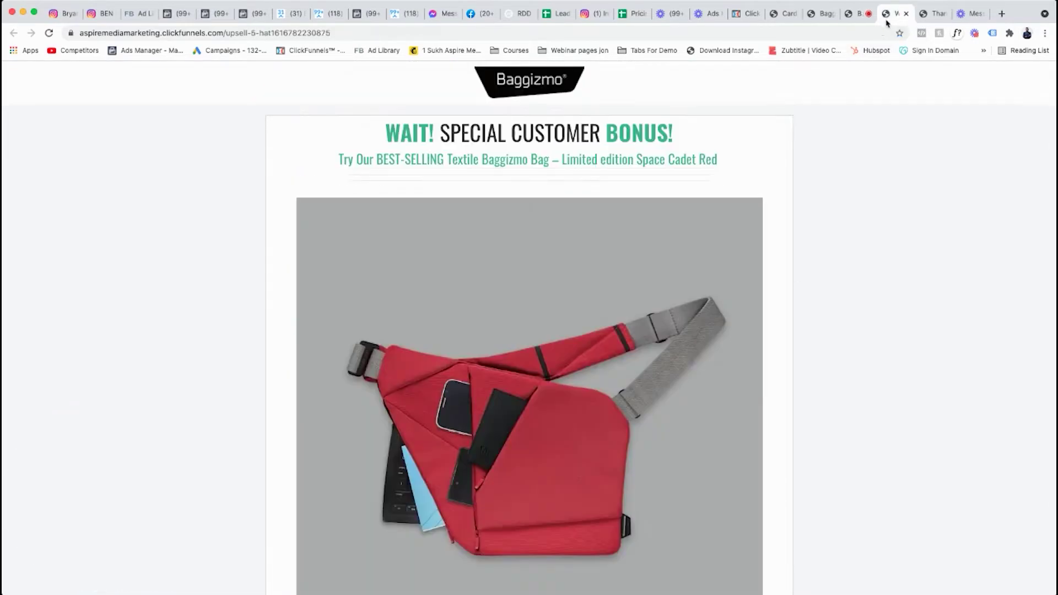
scroll(743, 215, "down", 12)
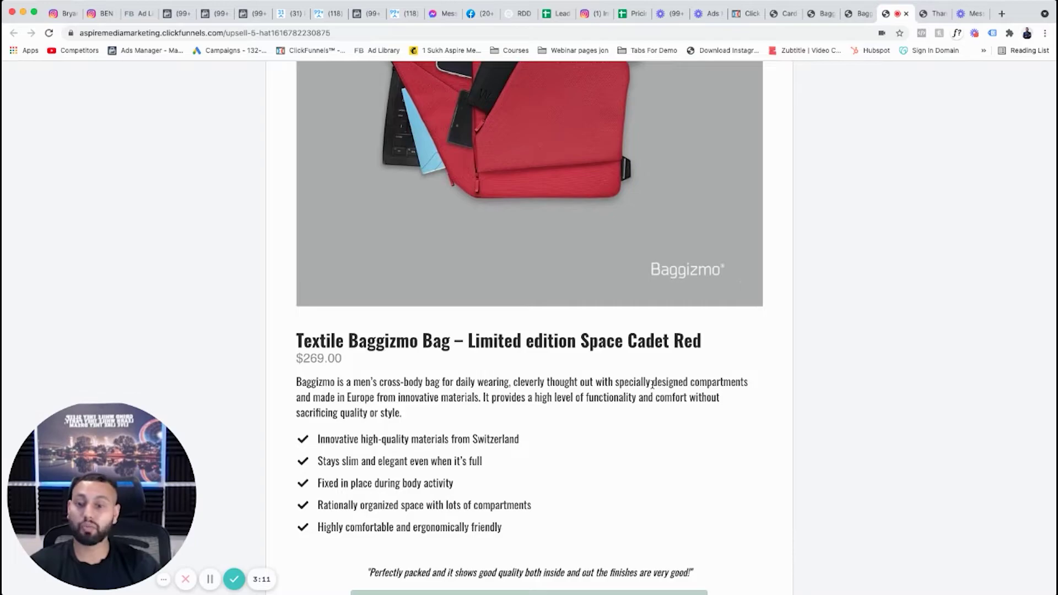
left_click_drag(351, 364, 286, 361)
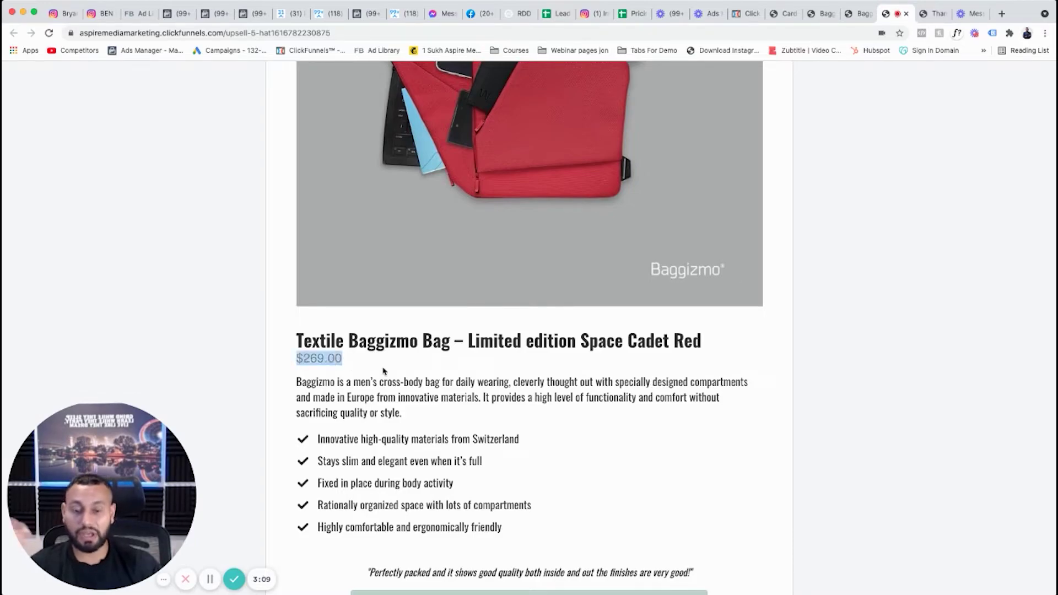
scroll(518, 210, "up", 12)
scroll(518, 210, "down", 15)
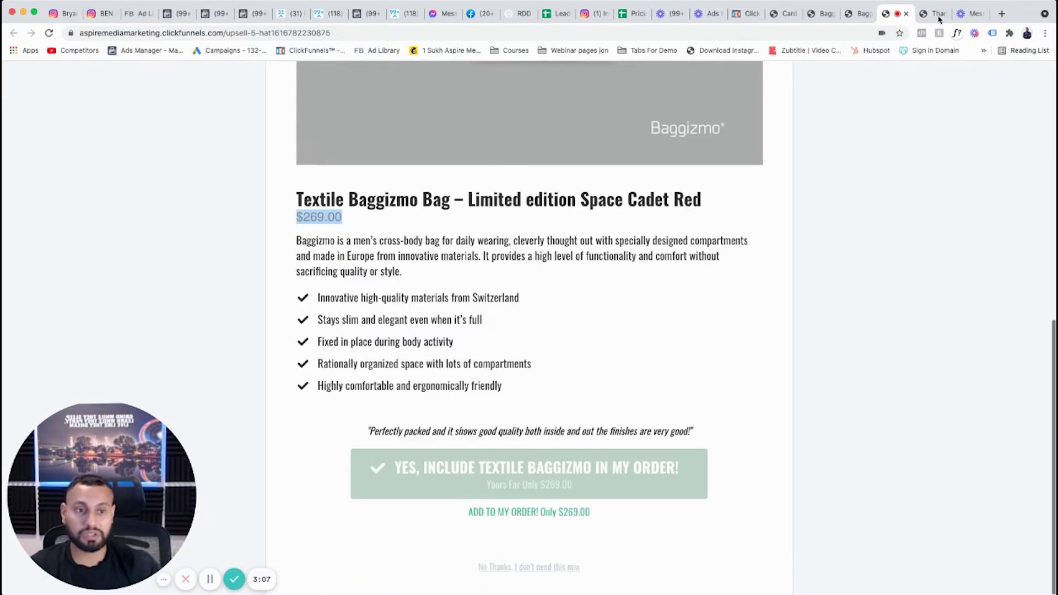
left_click(937, 14)
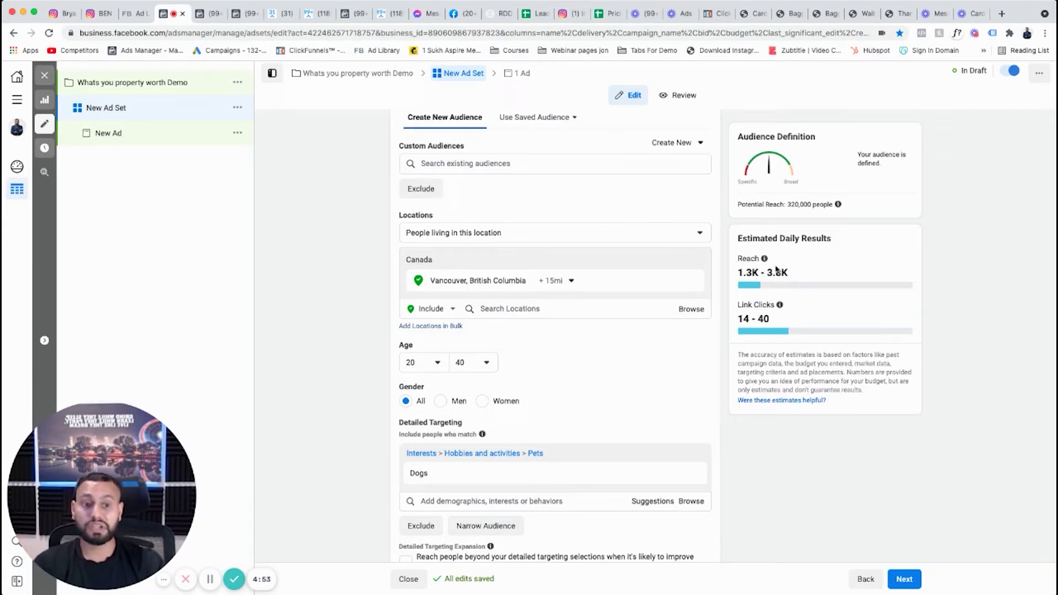
Step: In Facebook Ads Manager, examine the property-worth ad set's estimated daily reach and link clicks against its daily budget
mouse_move(764, 259)
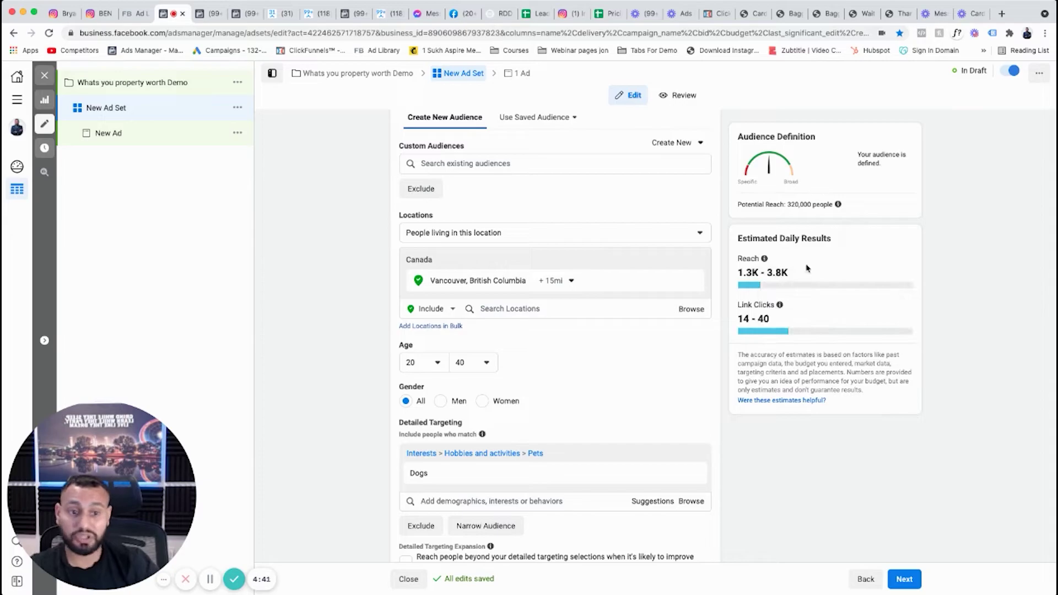
scroll(650, 318, "up", 5)
left_click(585, 212)
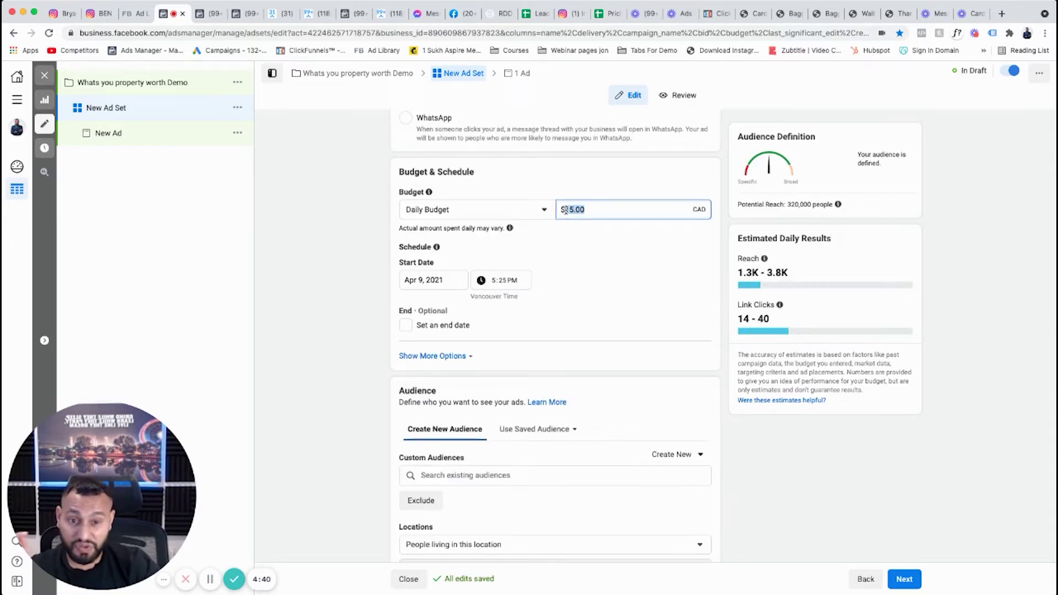
left_click(600, 266)
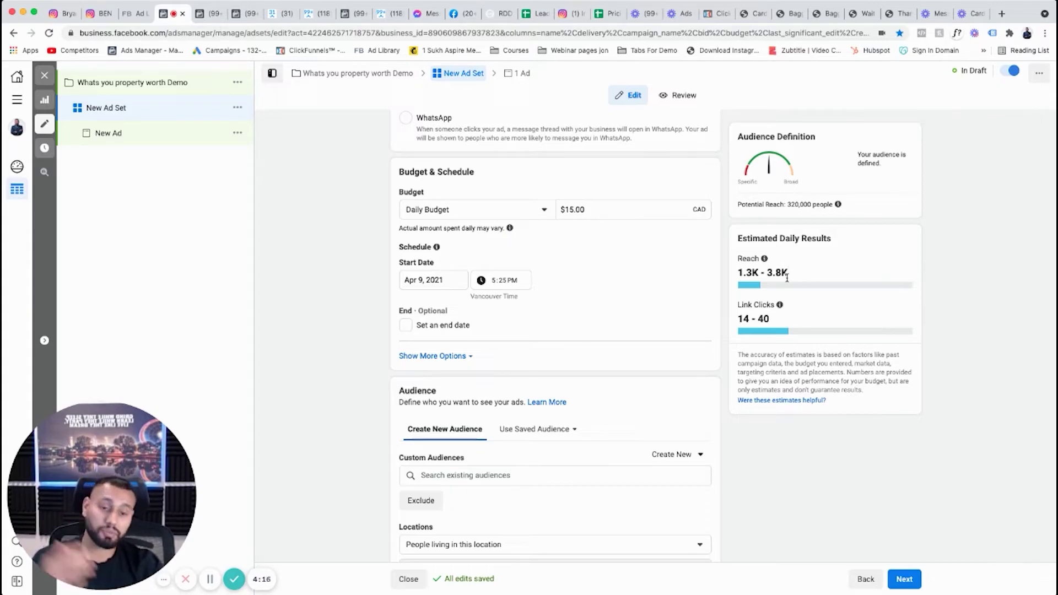
left_click_drag(783, 325, 736, 326)
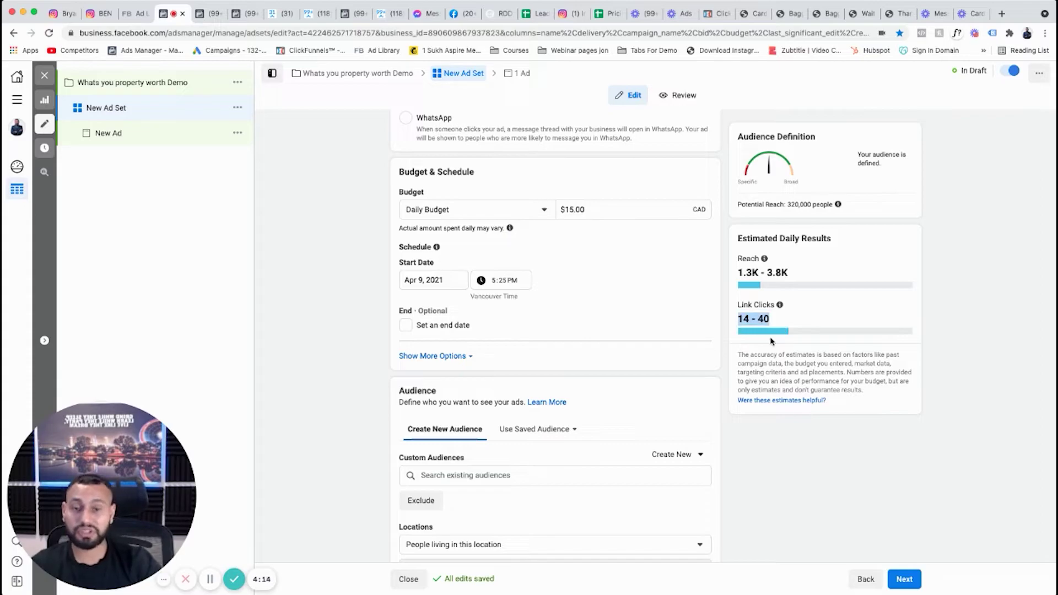
scroll(808, 385, "down", 1)
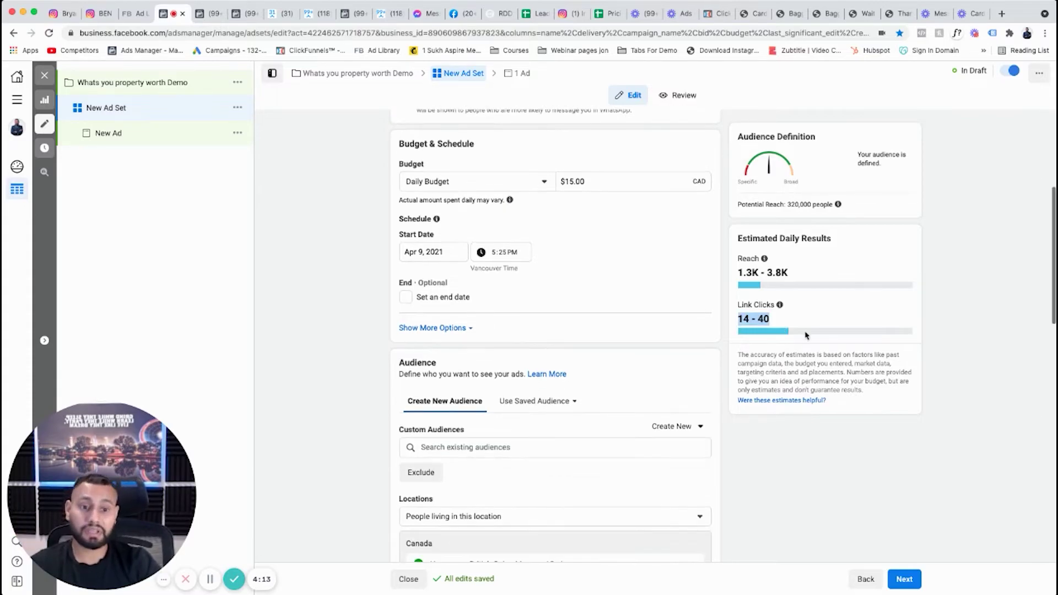
left_click(768, 316)
Step: Review the ad set's traffic destination, the explanation of estimated link clicks, and the audience targeting settings
scroll(642, 314, "up", 5)
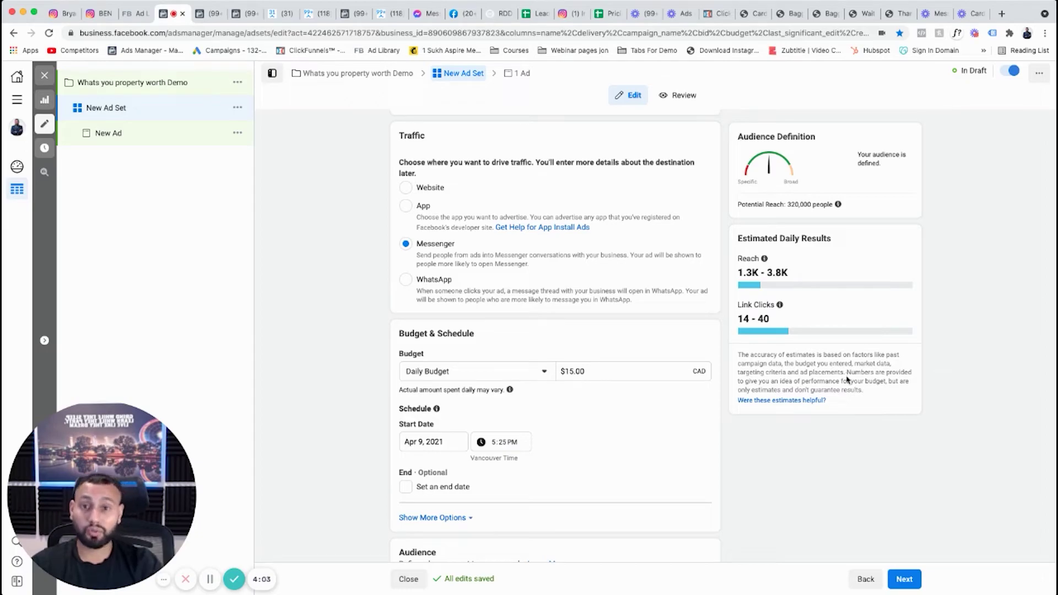
scroll(648, 293, "up", 2)
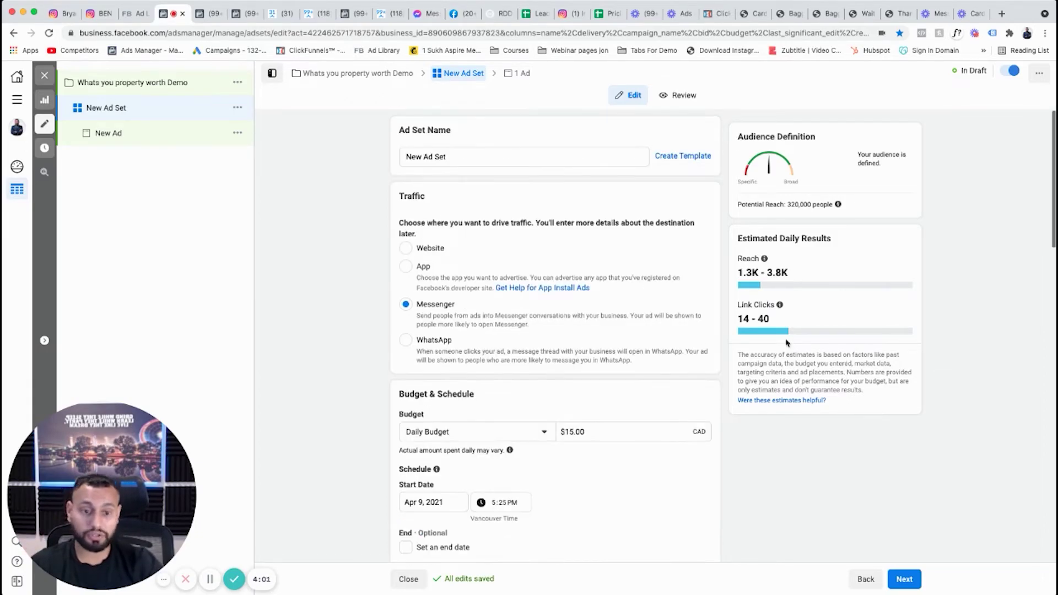
mouse_move(779, 305)
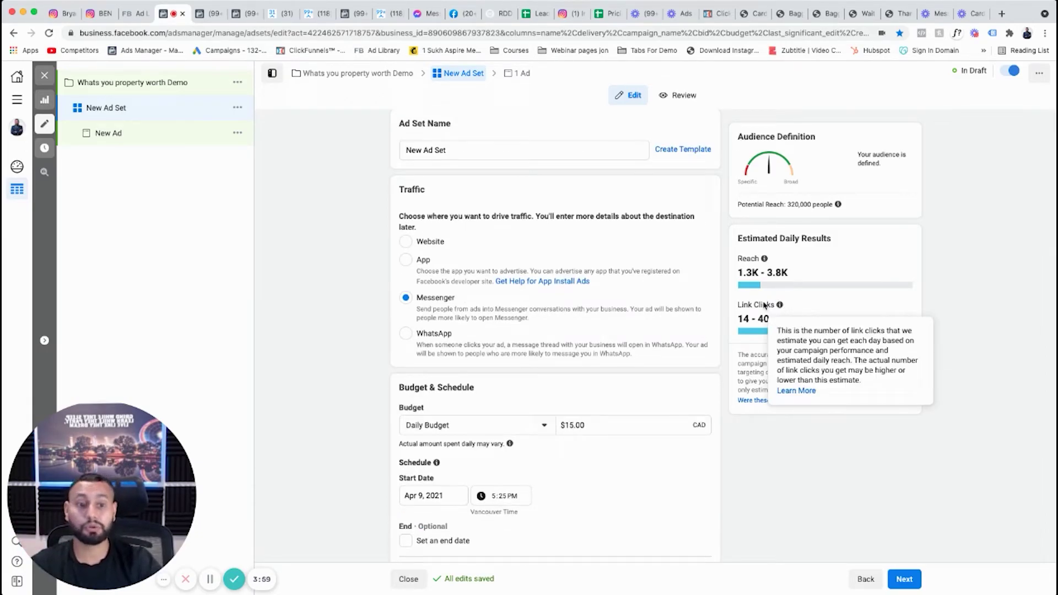
scroll(567, 441, "down", 7)
scroll(574, 471, "down", 4)
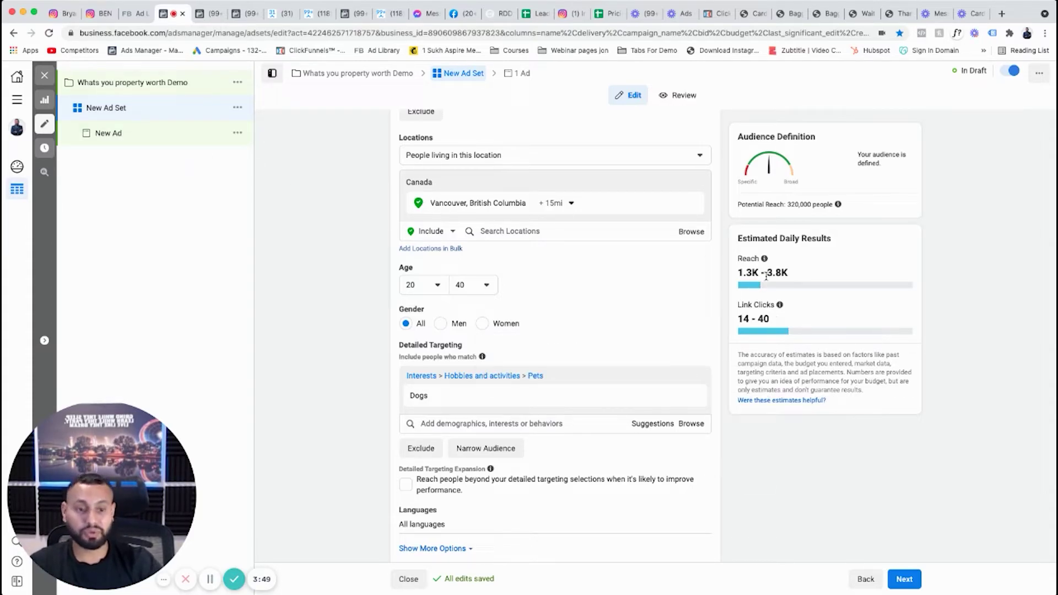
Step: Open the RDD Home account's ad sets and set the reporting date range to This month
left_click(355, 13)
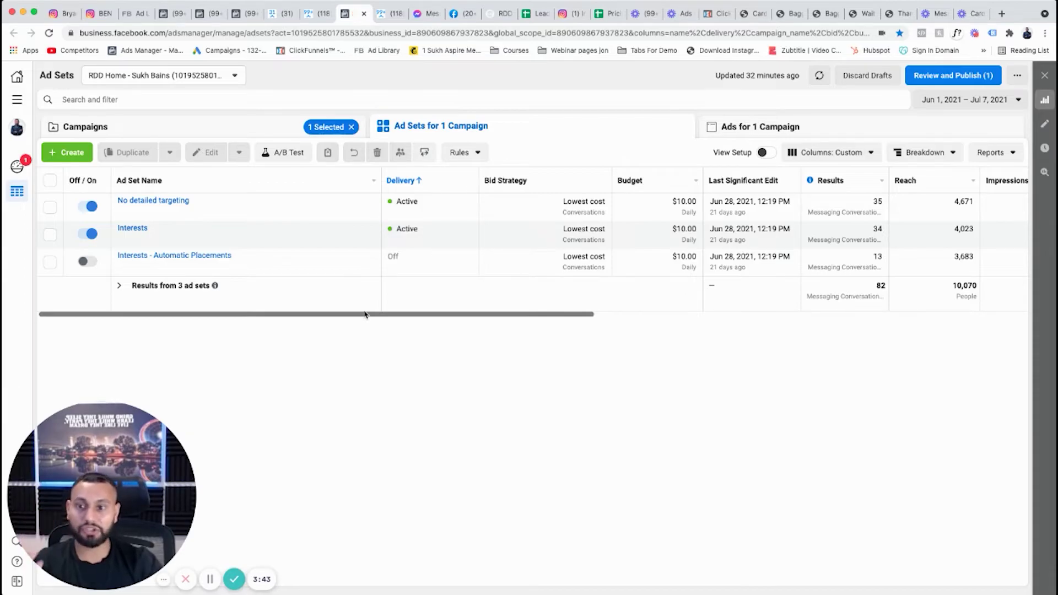
left_click_drag(479, 316, 542, 316)
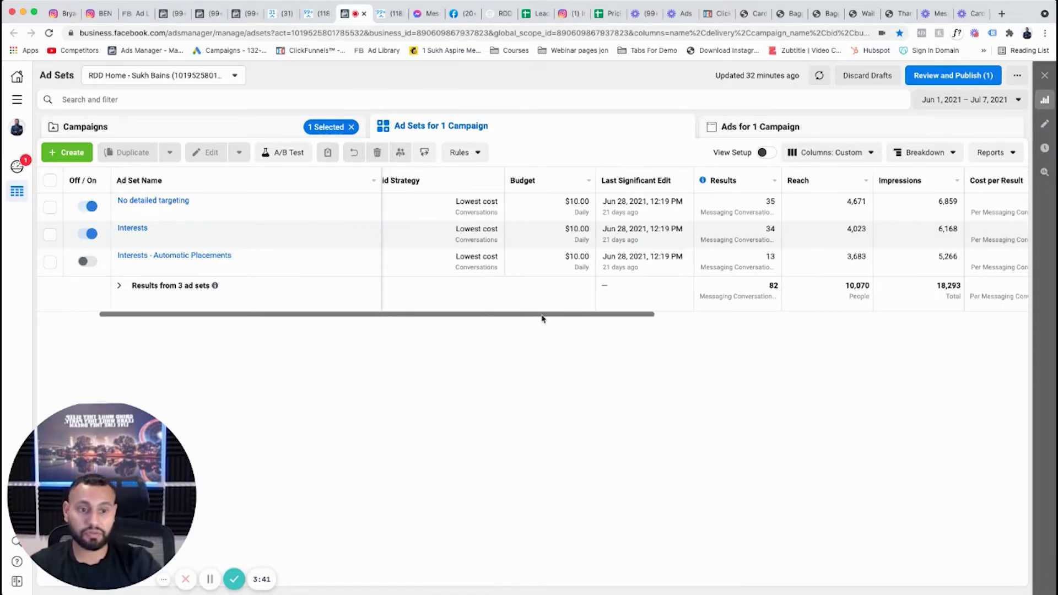
left_click(964, 101)
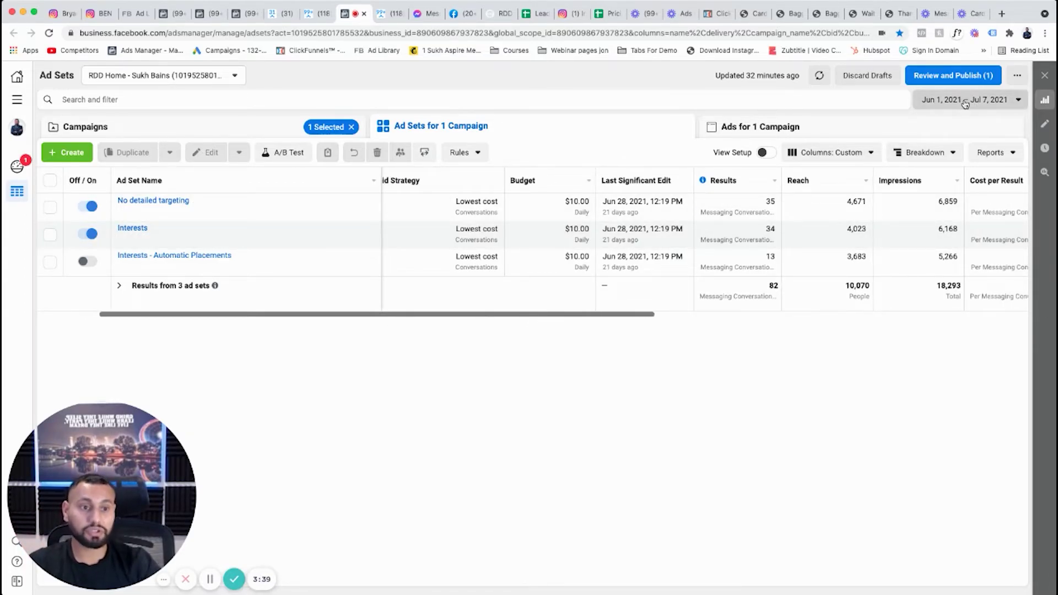
left_click(993, 275)
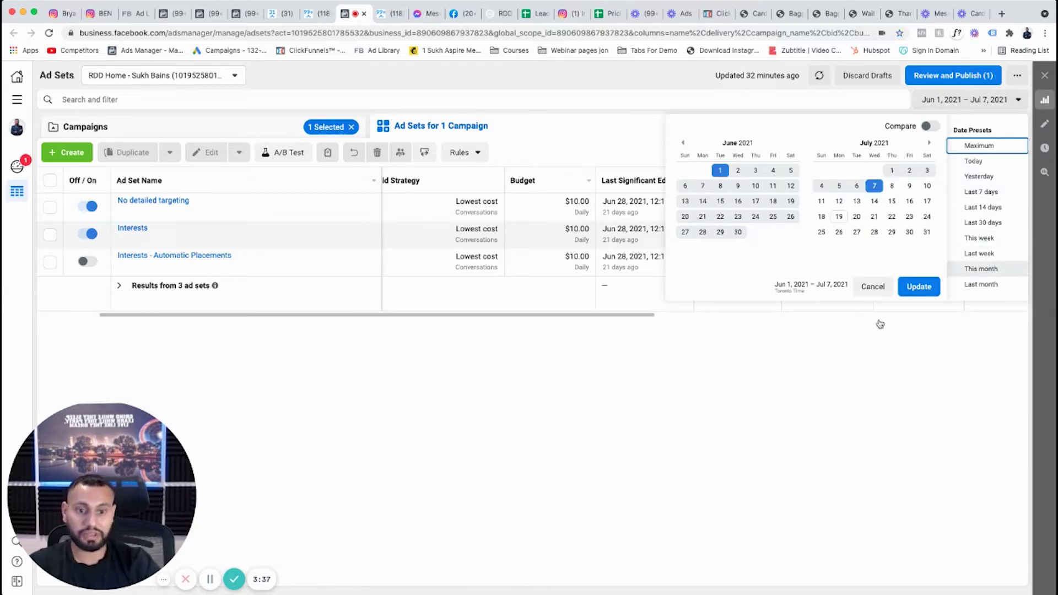
Step: Examine the ad sets' results, reach, impressions, cost per result and amount spent
scroll(655, 323, "right", 3)
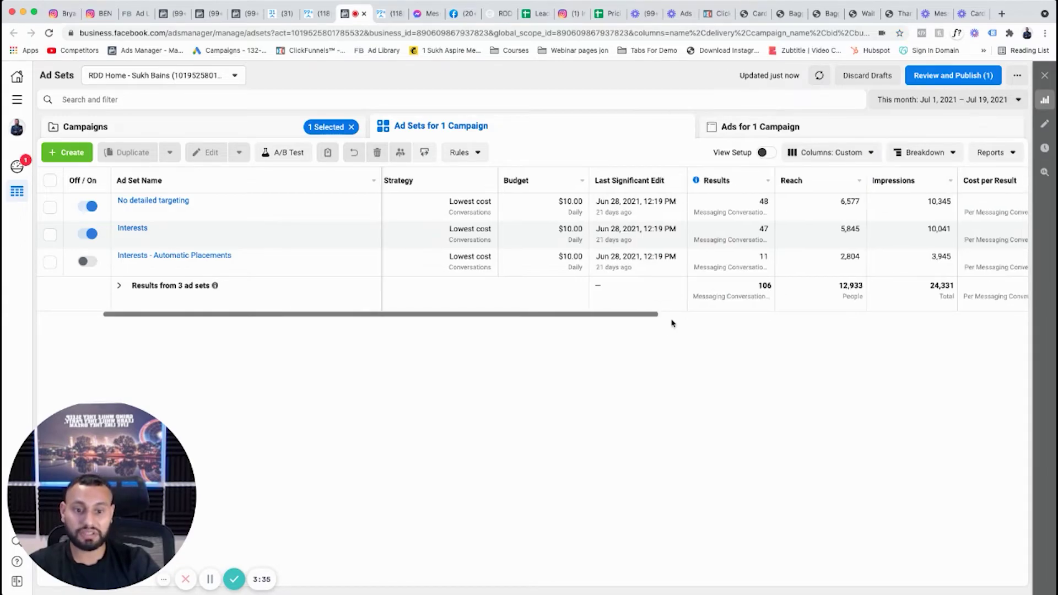
left_click_drag(704, 285, 1004, 287)
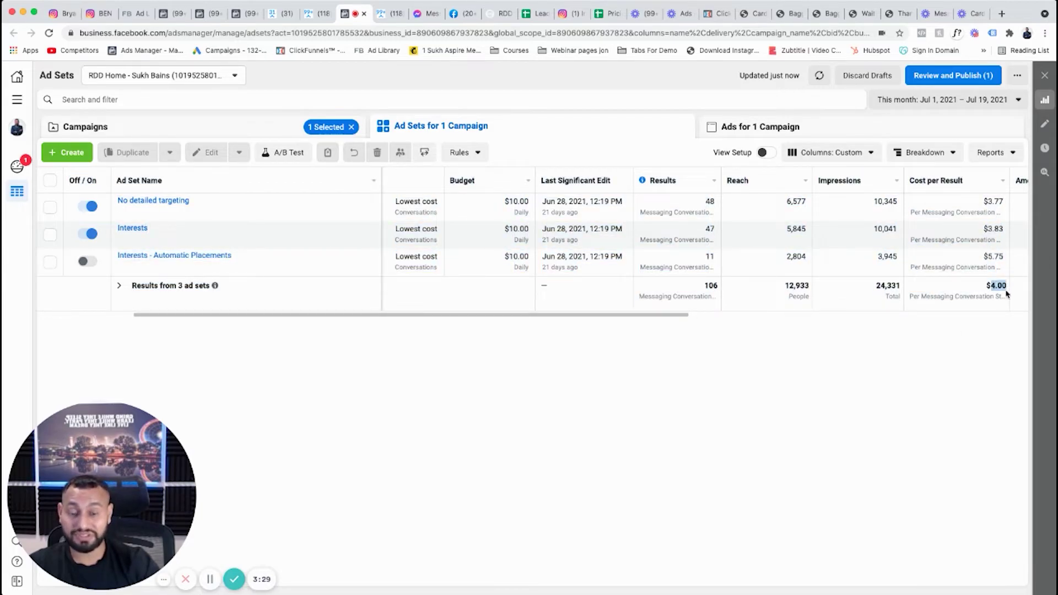
scroll(683, 311, "right", 2)
scroll(702, 305, "right", 2)
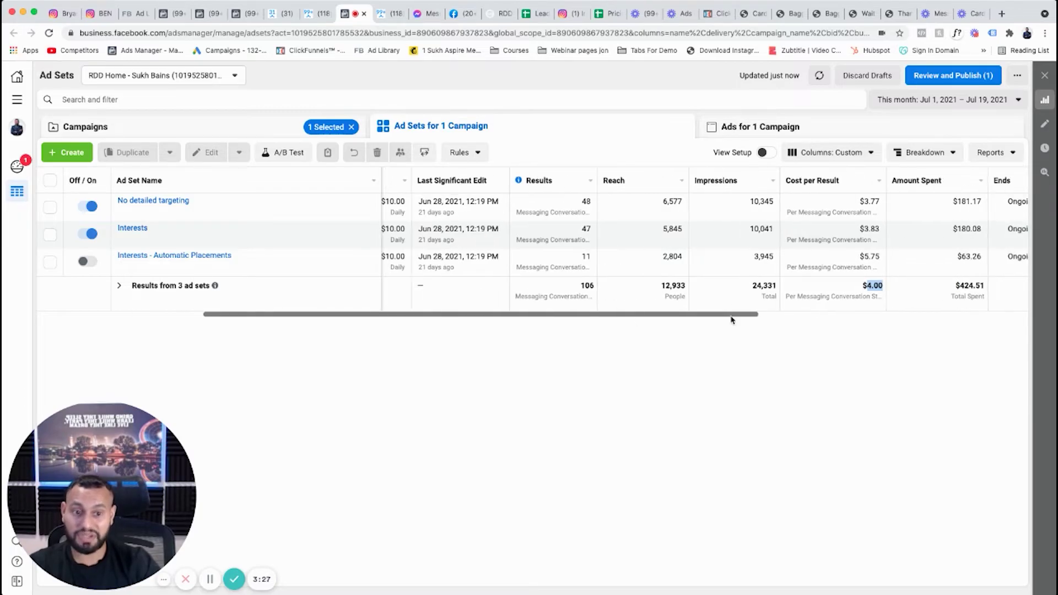
left_click(730, 408)
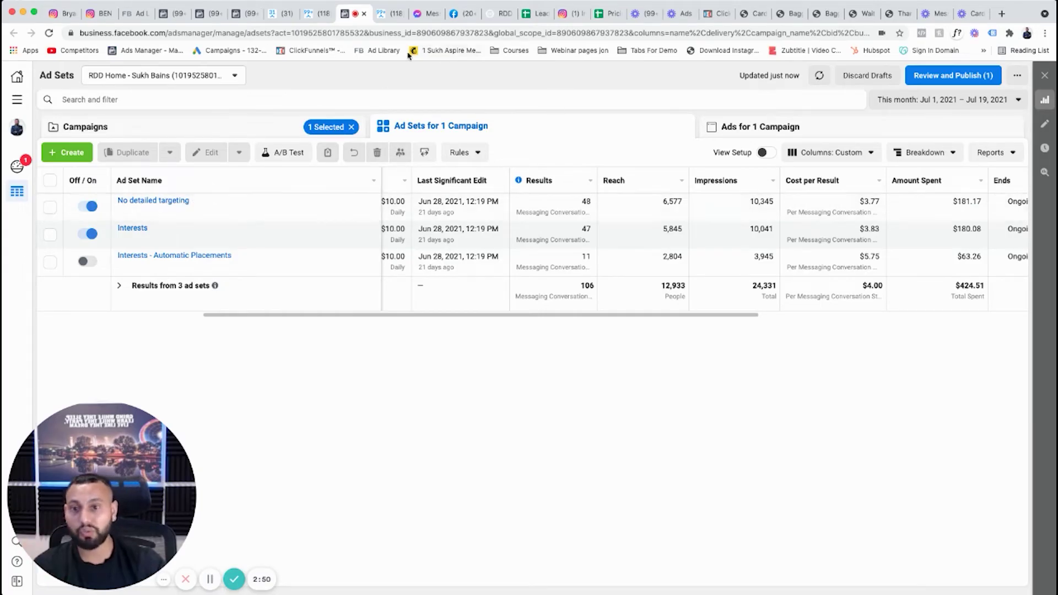
Step: View the Free E-book video ad and the property-worth ad, and return to the property-worth ad set
left_click(242, 13)
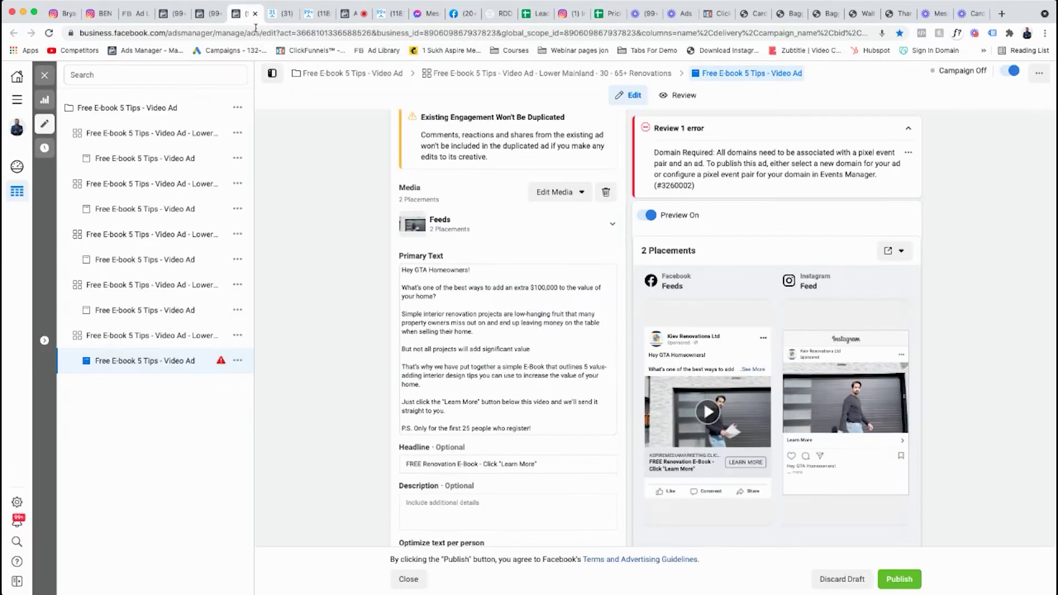
left_click(212, 15)
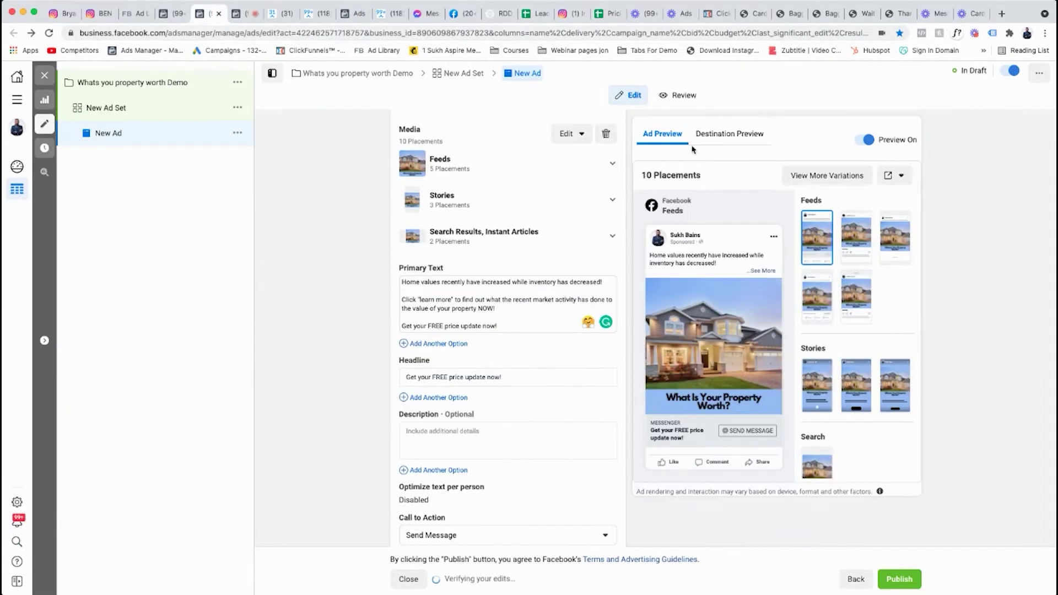
left_click(174, 13)
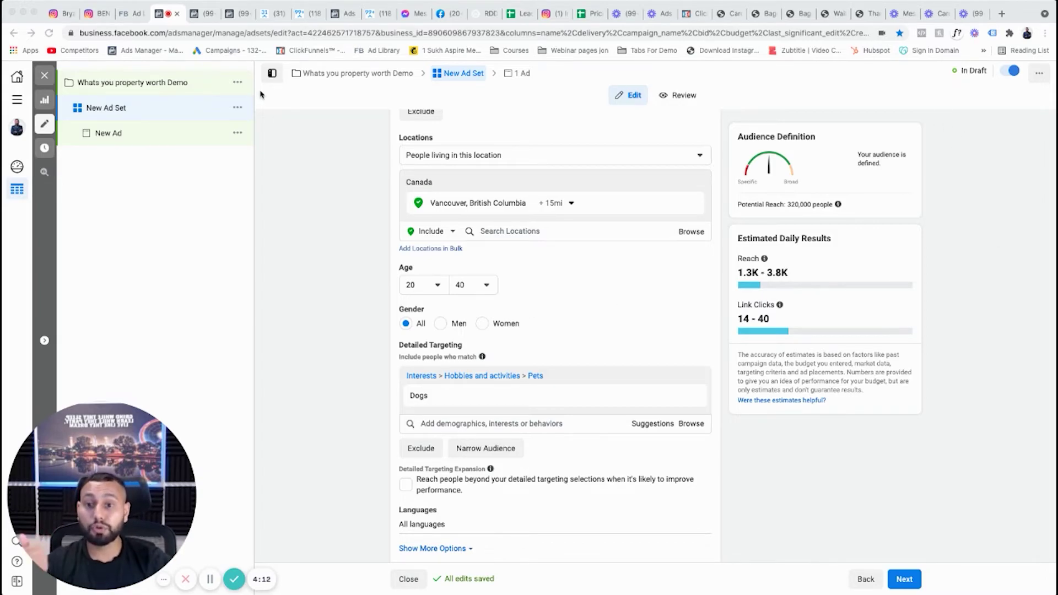
left_click(162, 21)
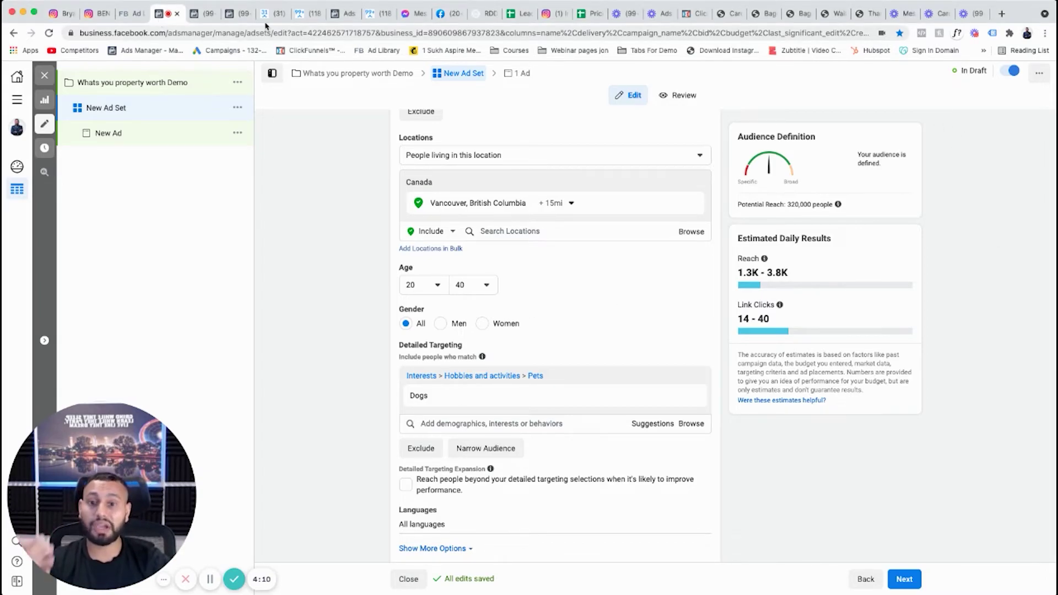
Step: View the subscribed contacts in ManyChat's audience list, and switch to the Lead Template spreadsheet in Google Sheets
left_click(372, 14)
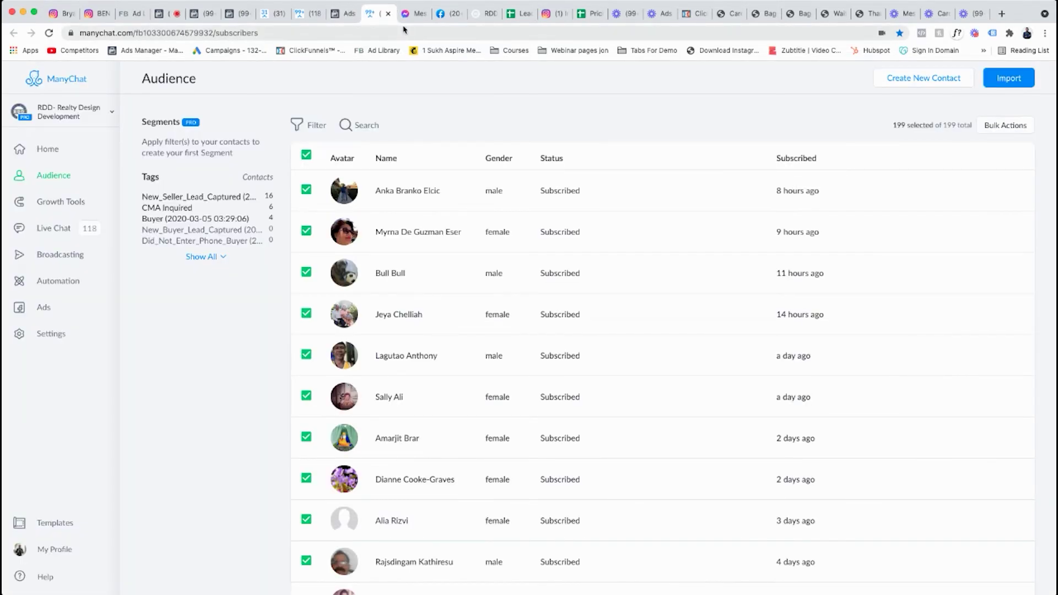
left_click(520, 14)
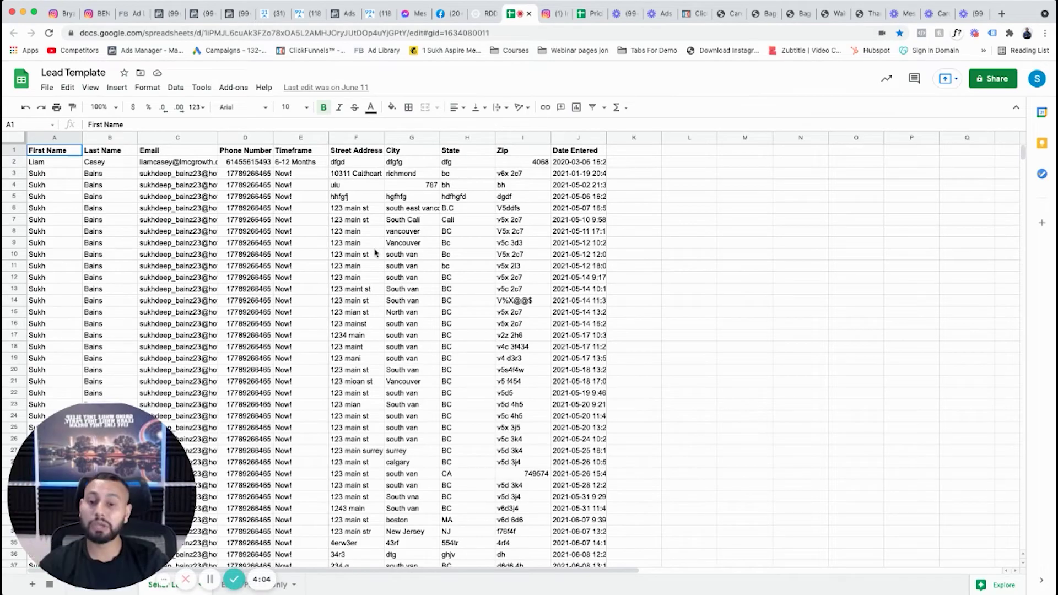